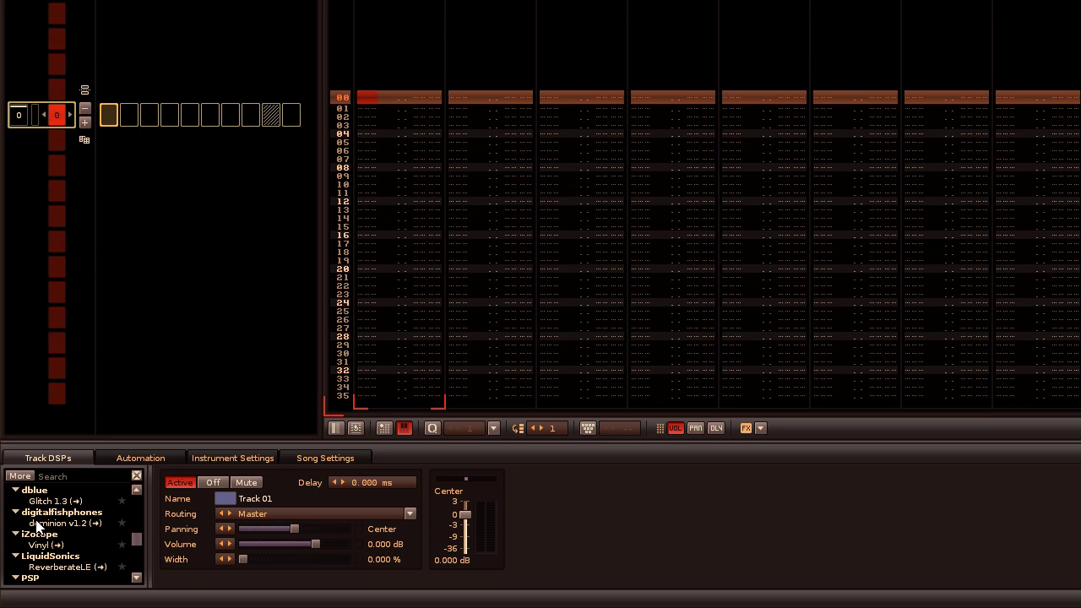
# Add the dominion effect to Track 01 and load TAL-NoiseMaker as its instrument.
pyautogui.doubleClick(37, 523)
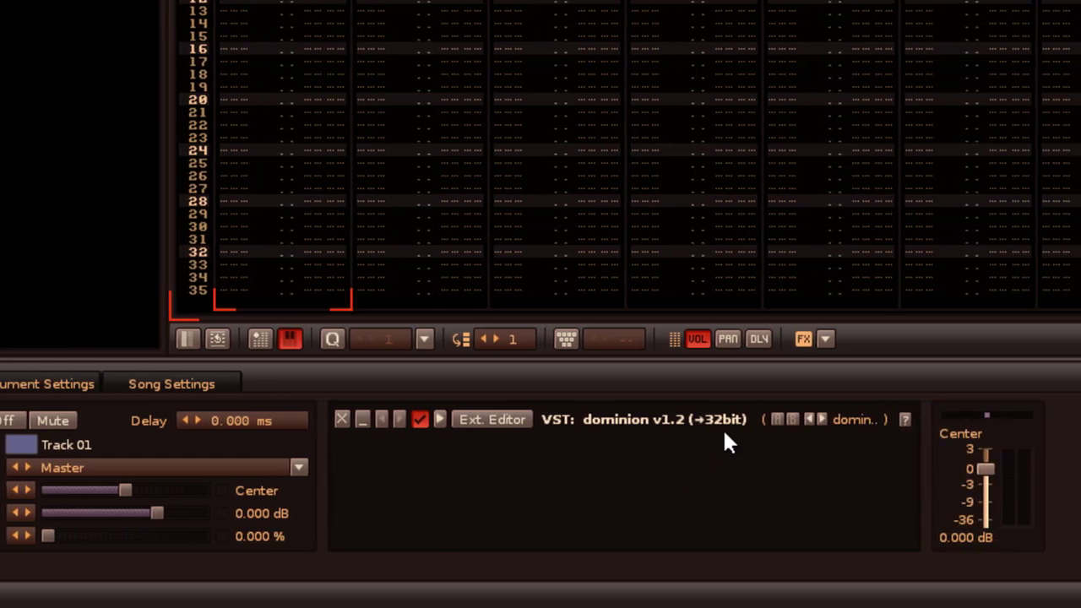
pyautogui.click(61, 390)
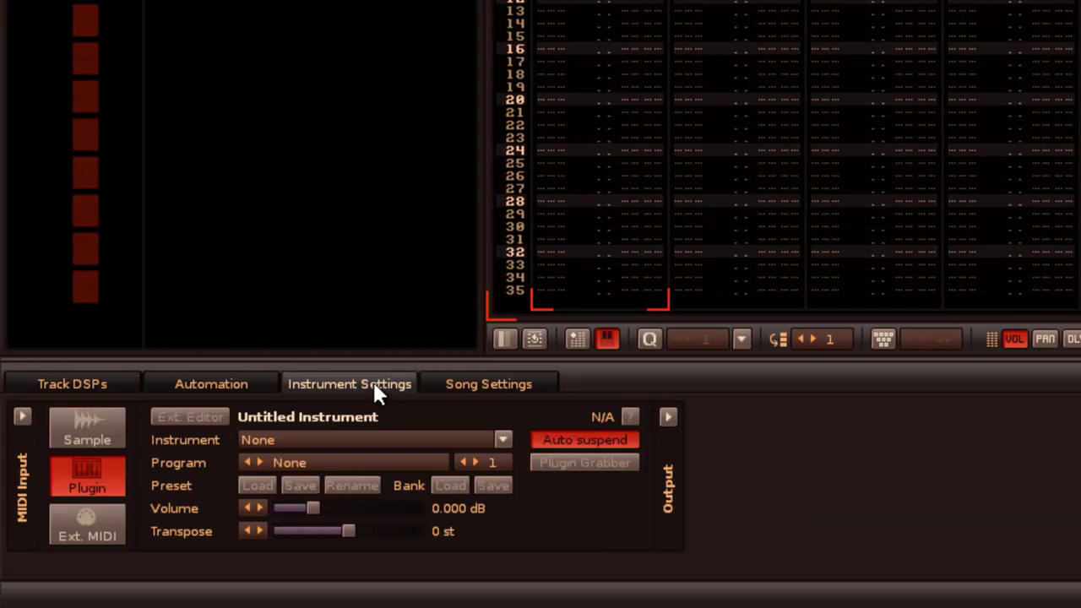
pyautogui.click(503, 440)
pyautogui.click(395, 373)
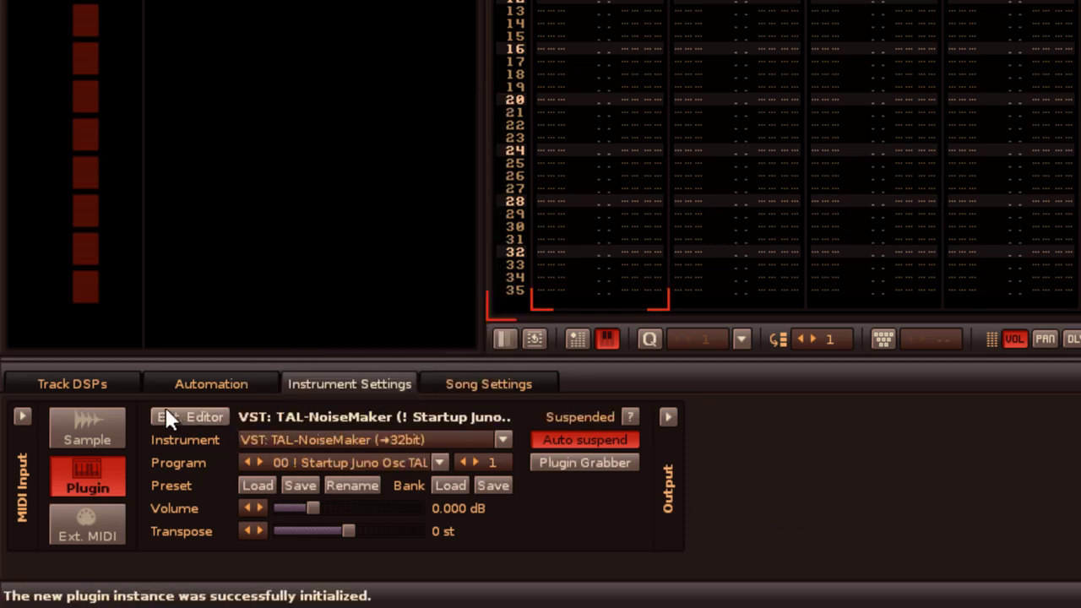
# Add a #ReWire Input device to Track 01's effect chain.
pyautogui.click(113, 383)
pyautogui.moveTo(207, 507); pyautogui.dragTo(207, 404)
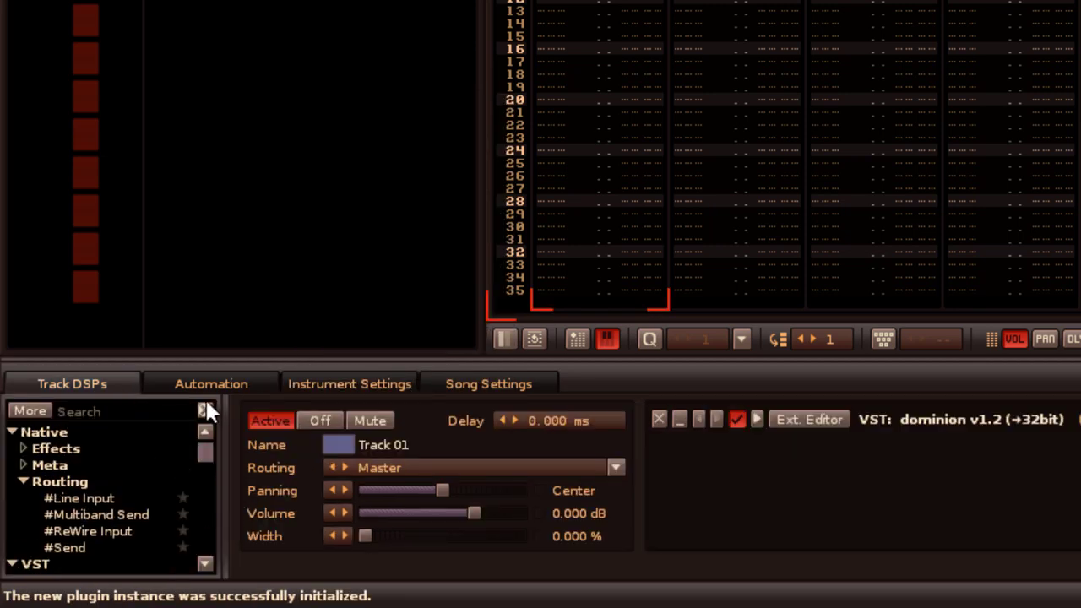
pyautogui.doubleClick(113, 531)
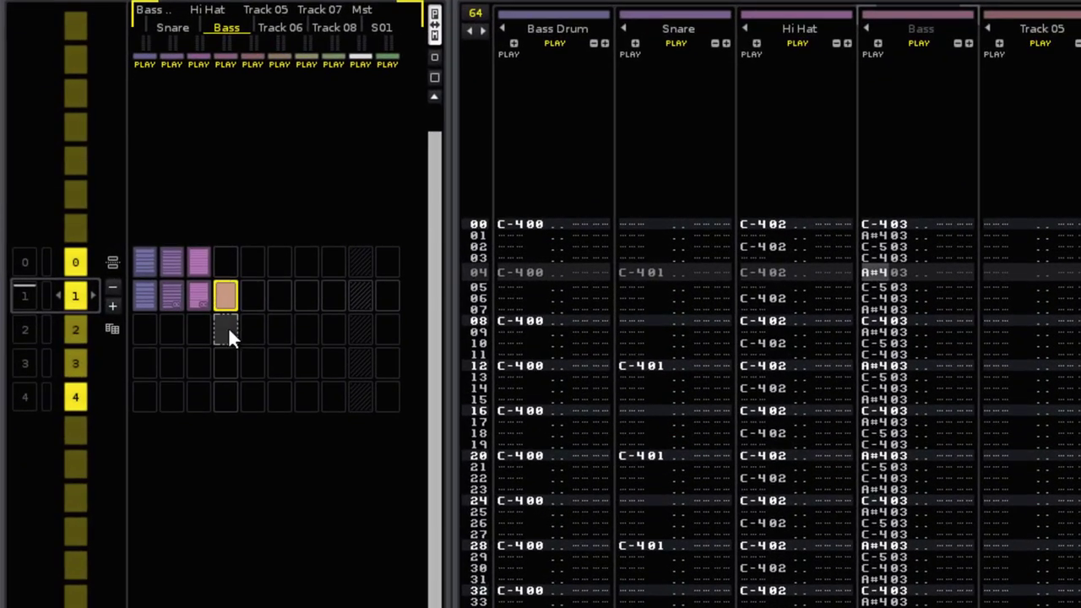
# Make the empty row-2 Bass slot an alias of pattern 1.
pyautogui.click(212, 326)
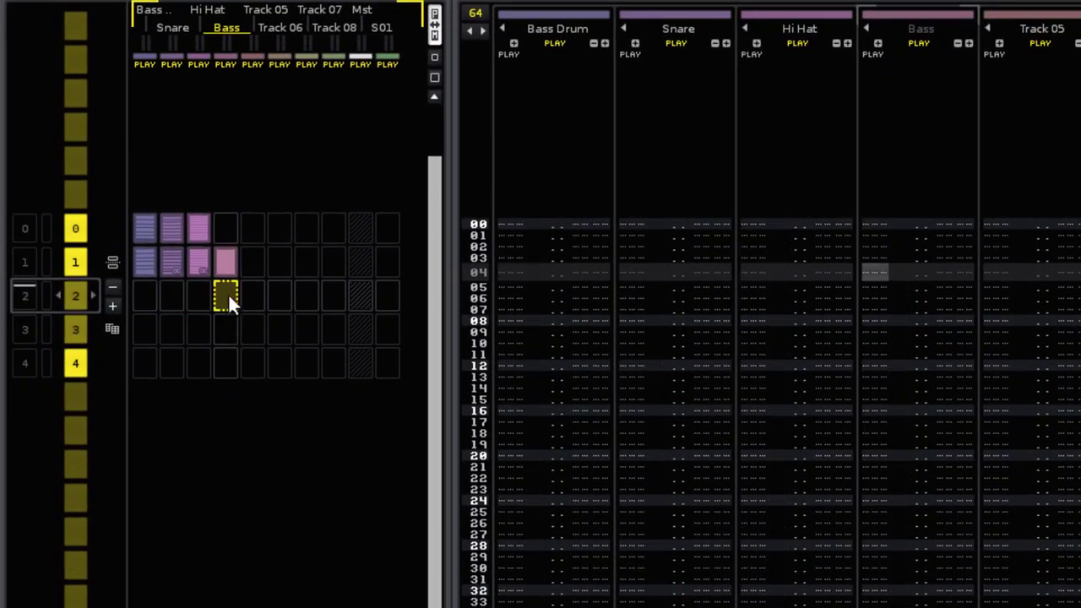
pyautogui.rightClick(212, 326)
pyautogui.click(330, 501)
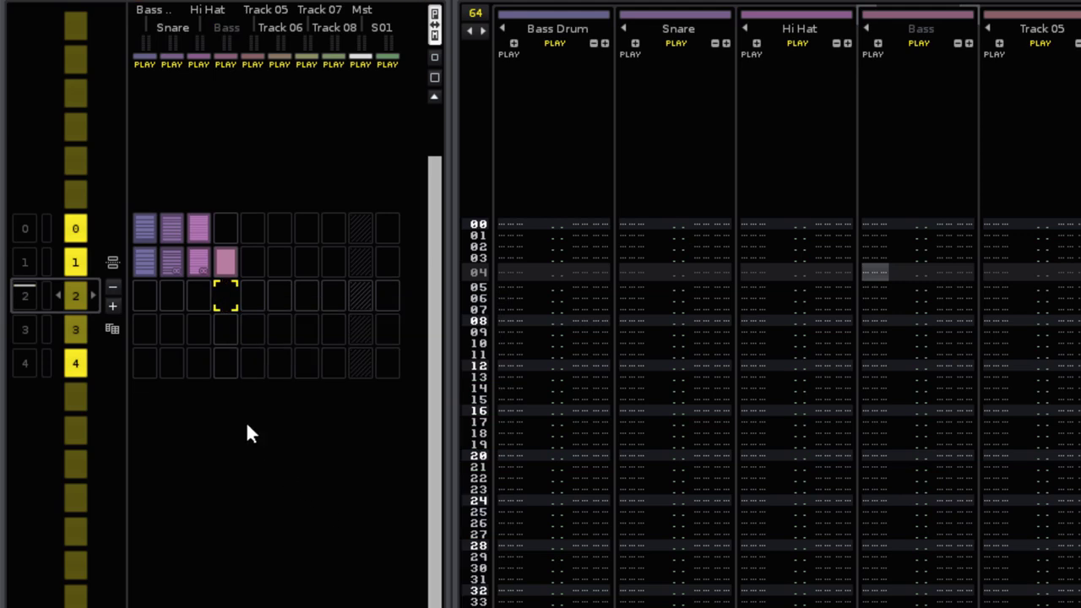
pyautogui.click(225, 261)
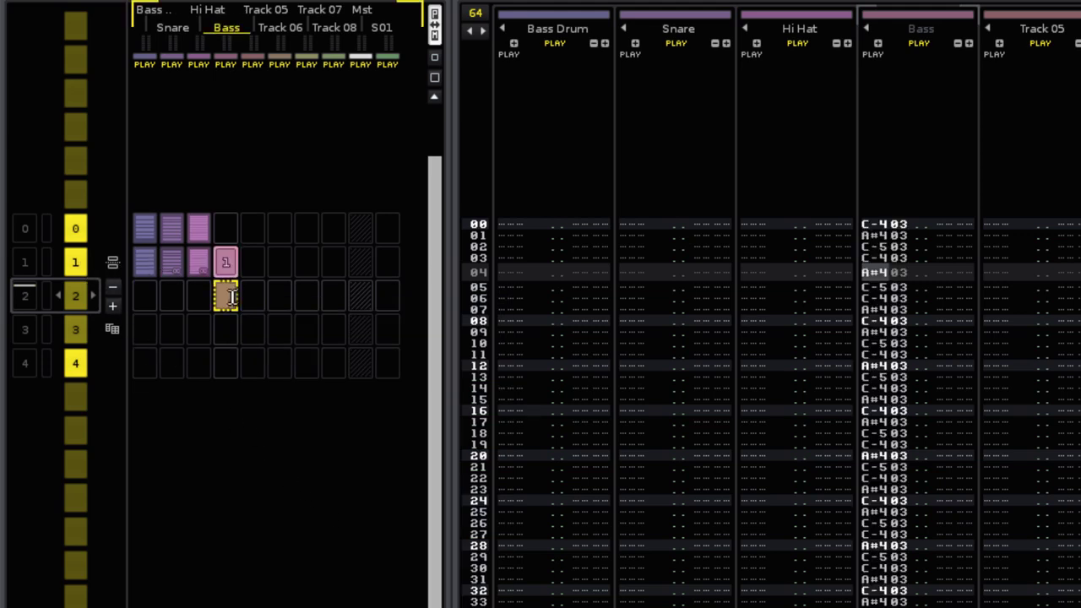
# Clear the aliased Bass notes on rows 04–07 and check pattern 1.
pyautogui.click(882, 275)
pyautogui.press('Delete')
pyautogui.press('Delete')
pyautogui.press('Delete')
pyautogui.press('Delete')
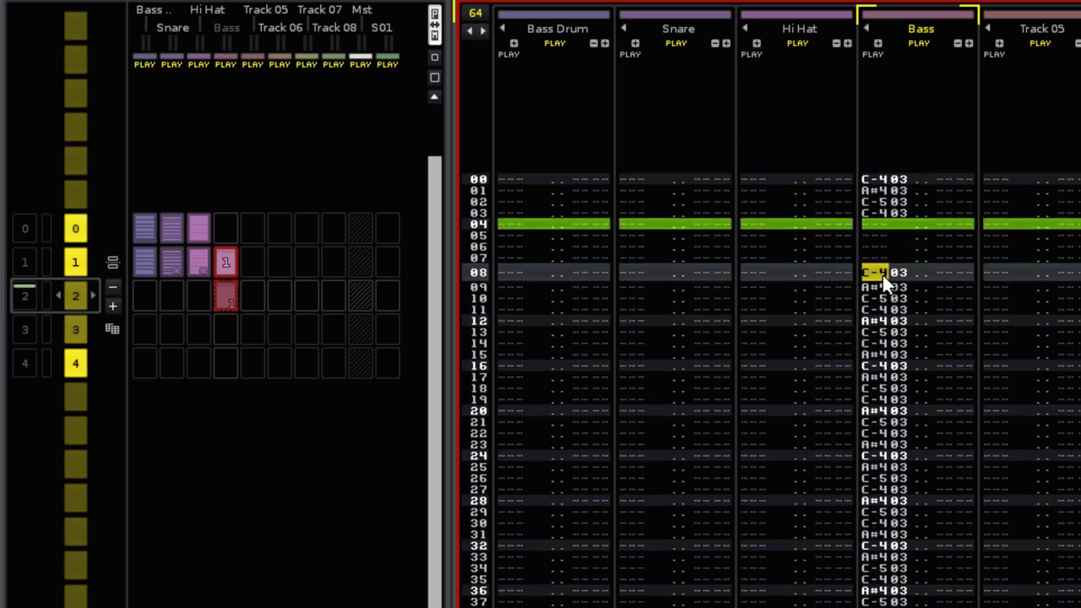
pyautogui.click(227, 264)
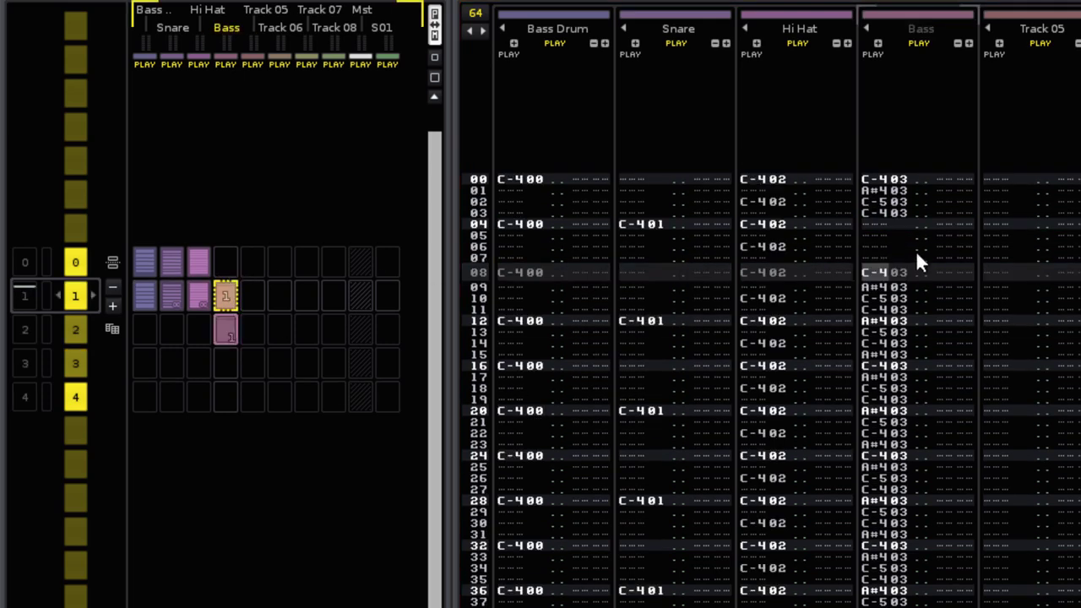
pyautogui.click(227, 321)
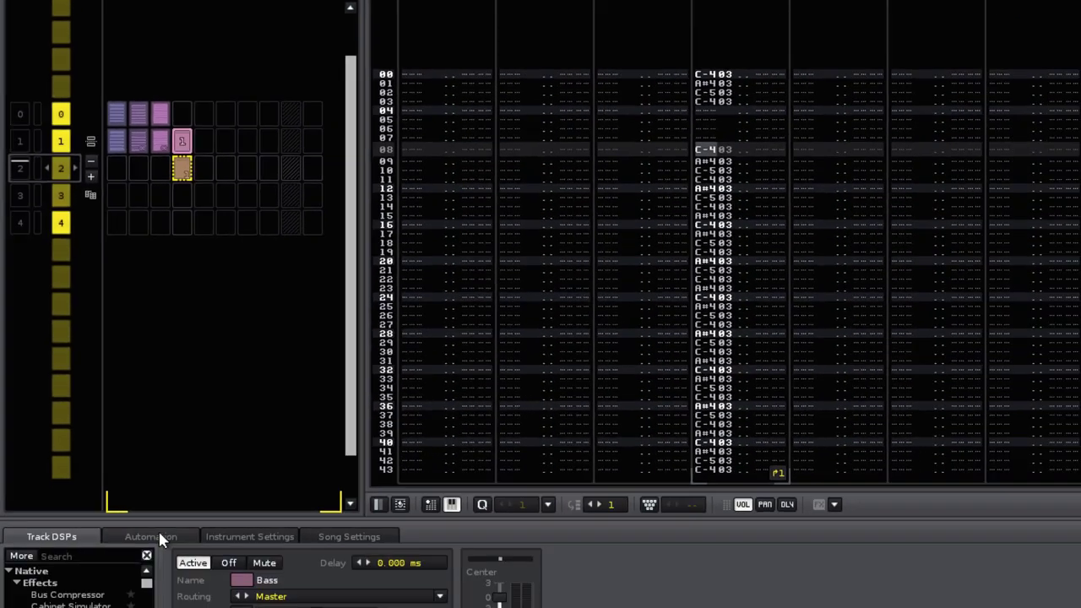
# Draw a Volume automation ramp rising from silence on the row-2 Bass pattern, with Lock set to Full.
pyautogui.click(159, 532)
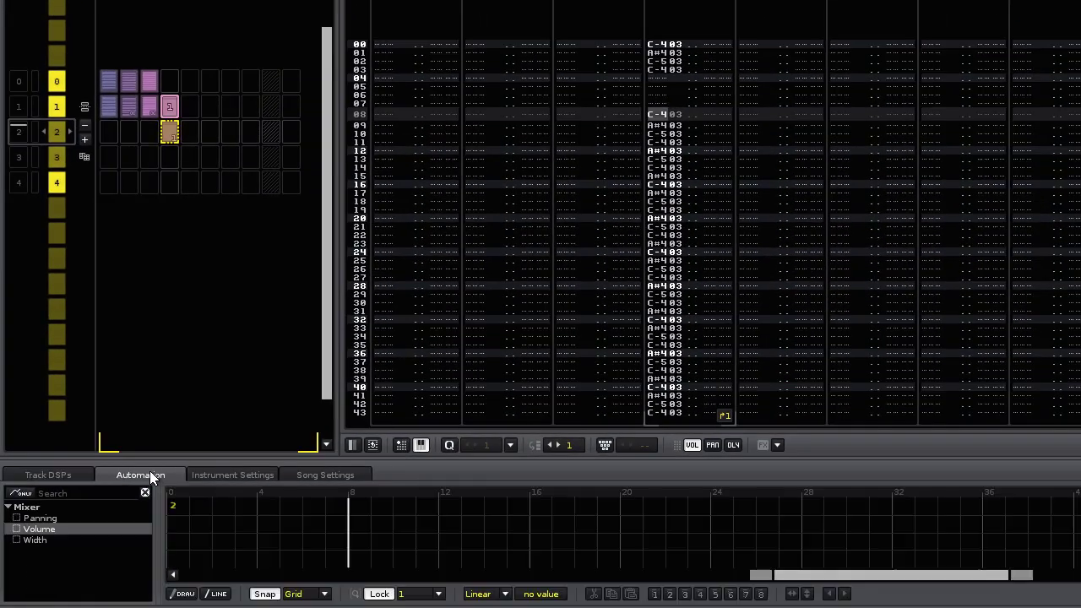
pyautogui.click(169, 107)
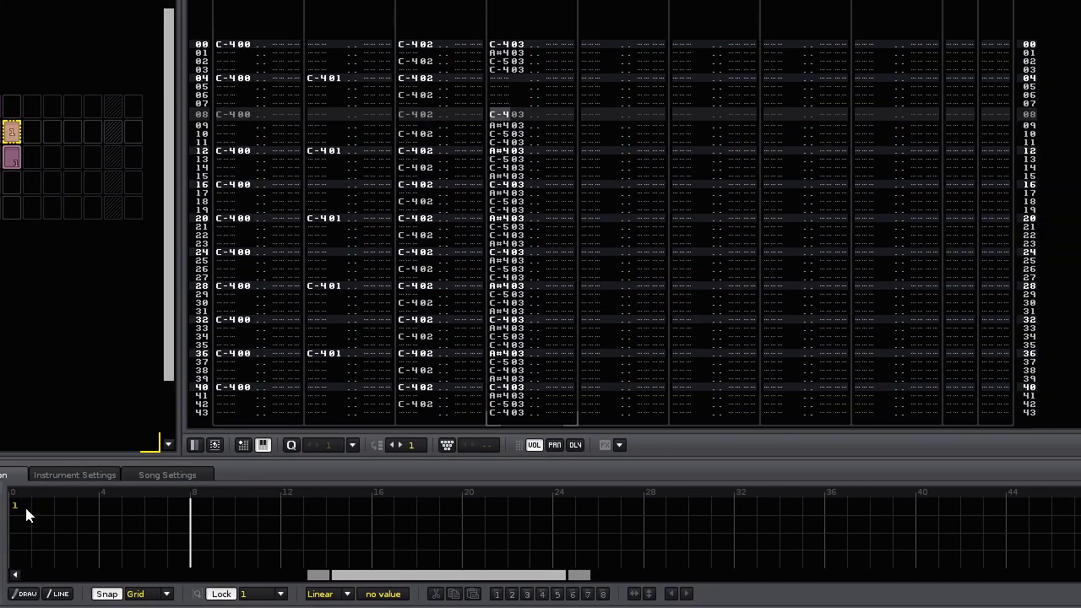
pyautogui.click(7, 517)
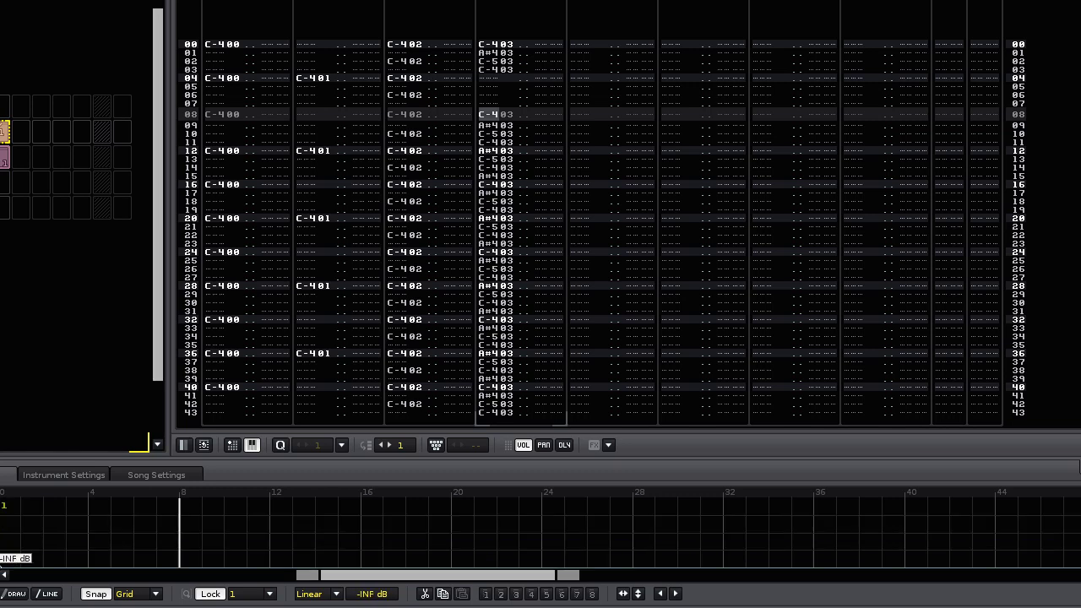
pyautogui.moveTo(703, 507); pyautogui.dragTo(723, 514)
pyautogui.click(263, 593)
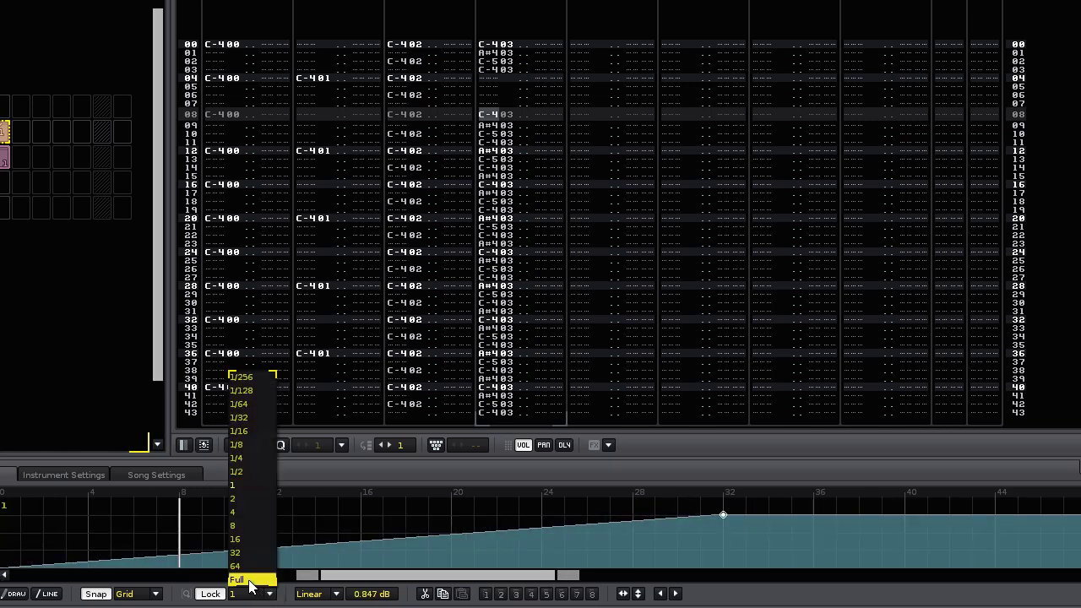
pyautogui.click(249, 580)
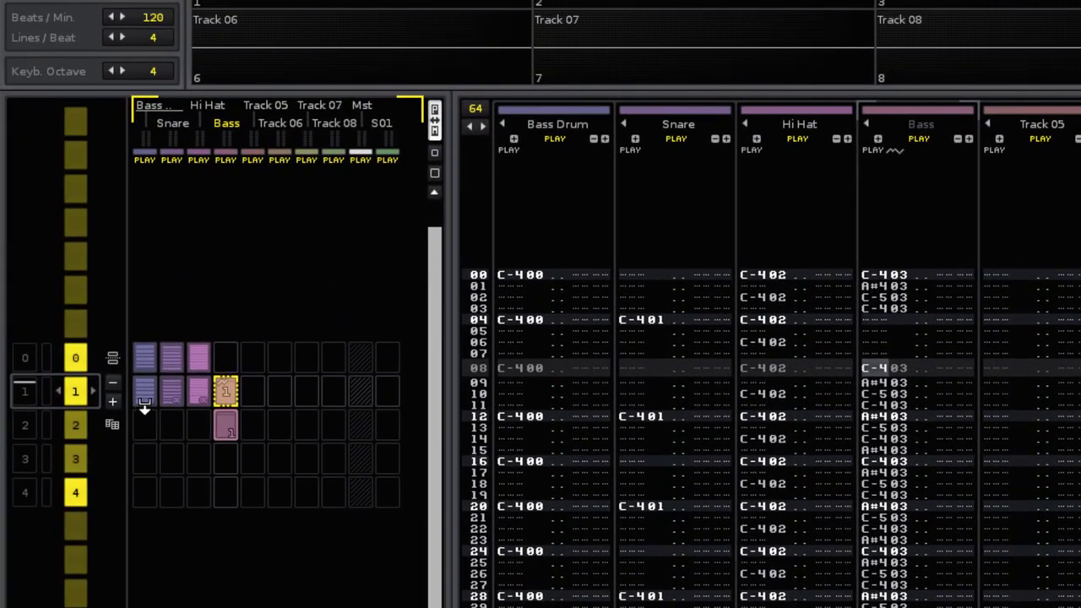
# Copy the Bass Drum and Snare patterns into rows 2–4 and add an 'Intro' section at the start.
pyautogui.moveTo(144, 408); pyautogui.dragTo(144, 503)
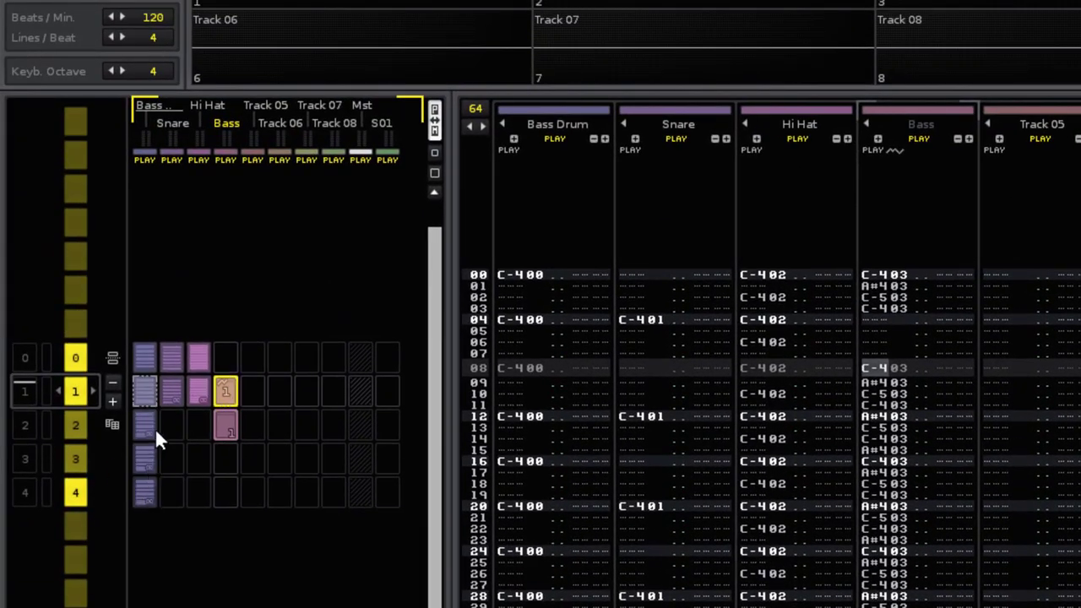
pyautogui.moveTo(172, 394); pyautogui.dragTo(225, 549)
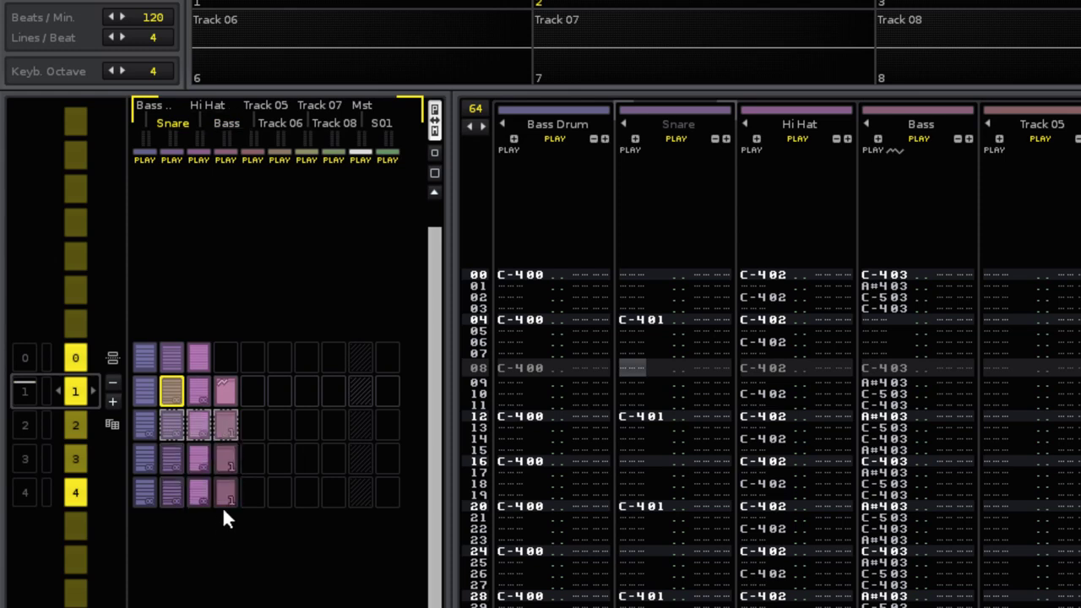
pyautogui.scroll(1, 84, 447)
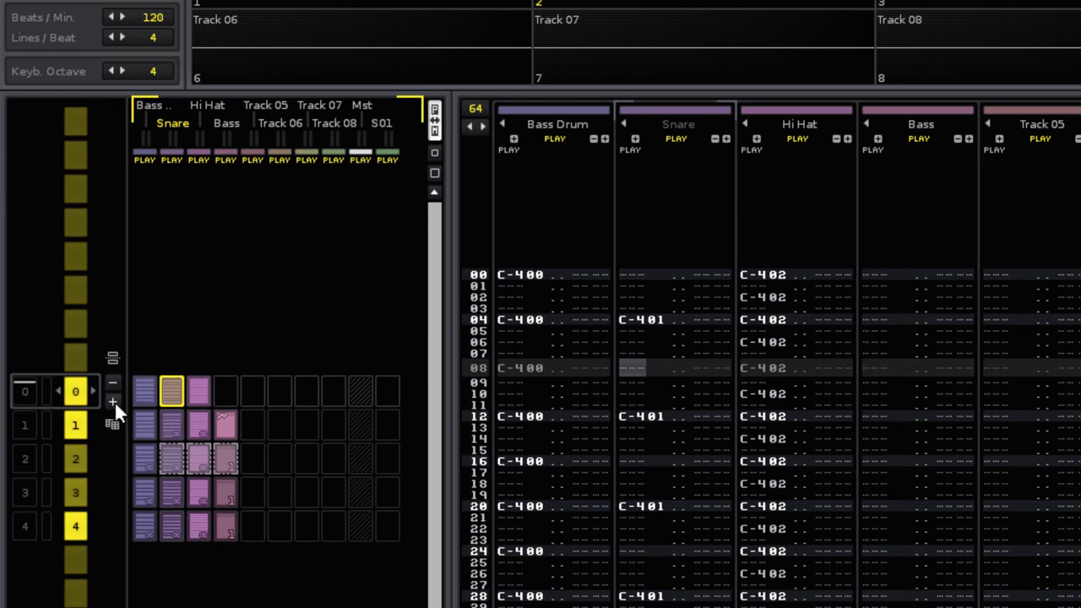
pyautogui.click(112, 357)
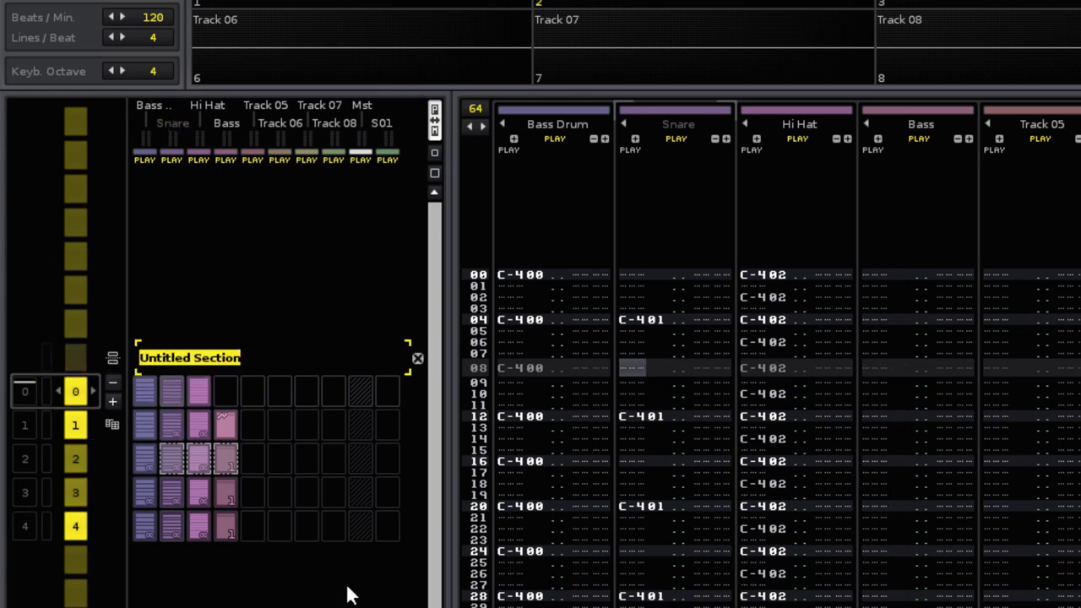
pyautogui.write('Intro')
pyautogui.press('Return')
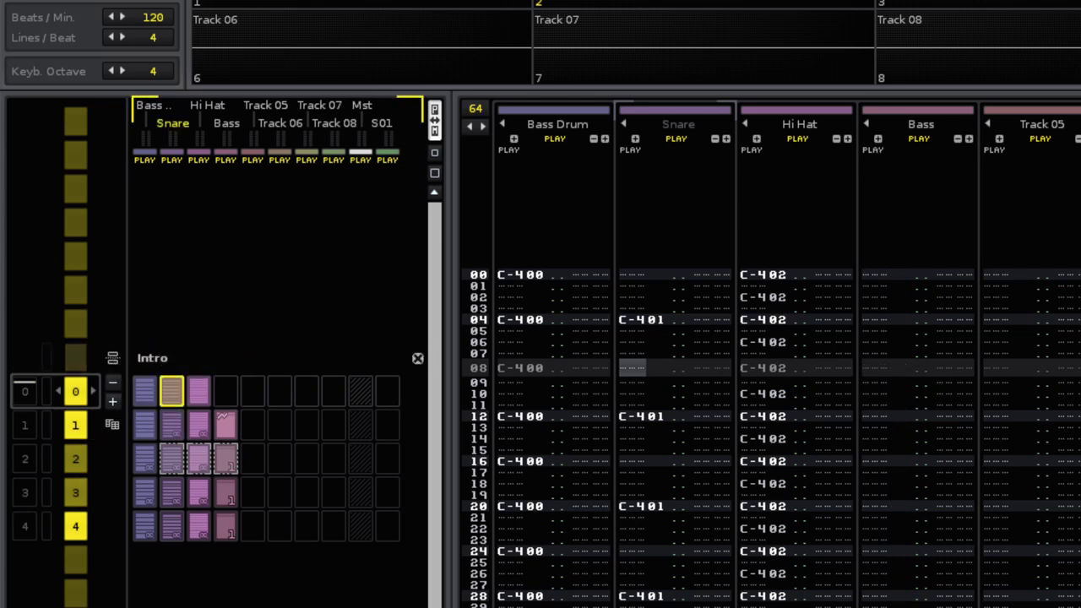
# Add 'Section A' at row 1 and 'Section B' at row 3, then widen the sequence list.
pyautogui.scroll(-1, 134, 382)
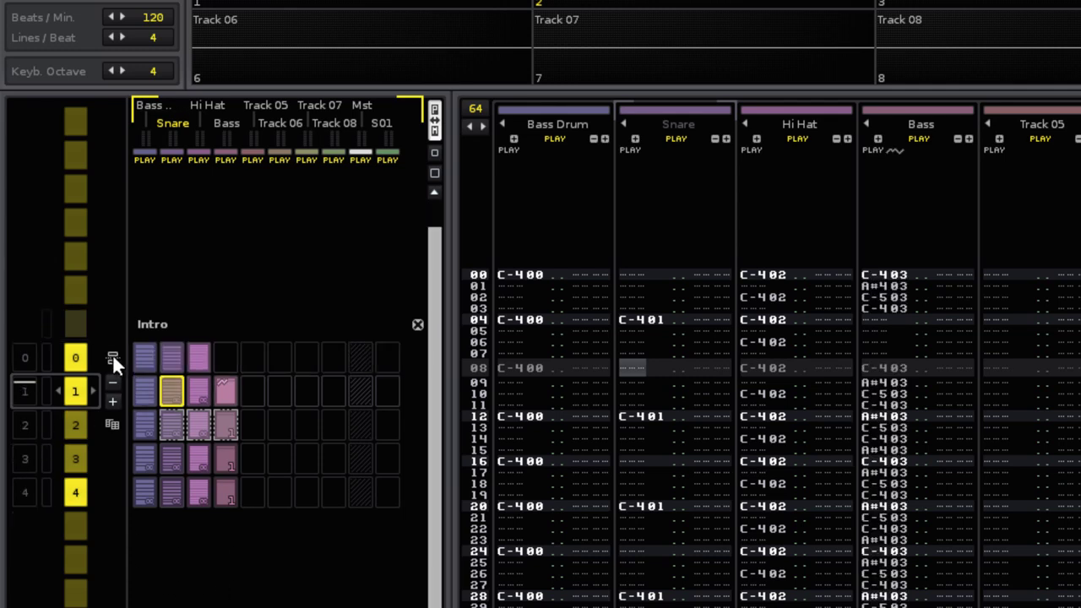
pyautogui.click(112, 357)
pyautogui.write('Section A')
pyautogui.press('Return')
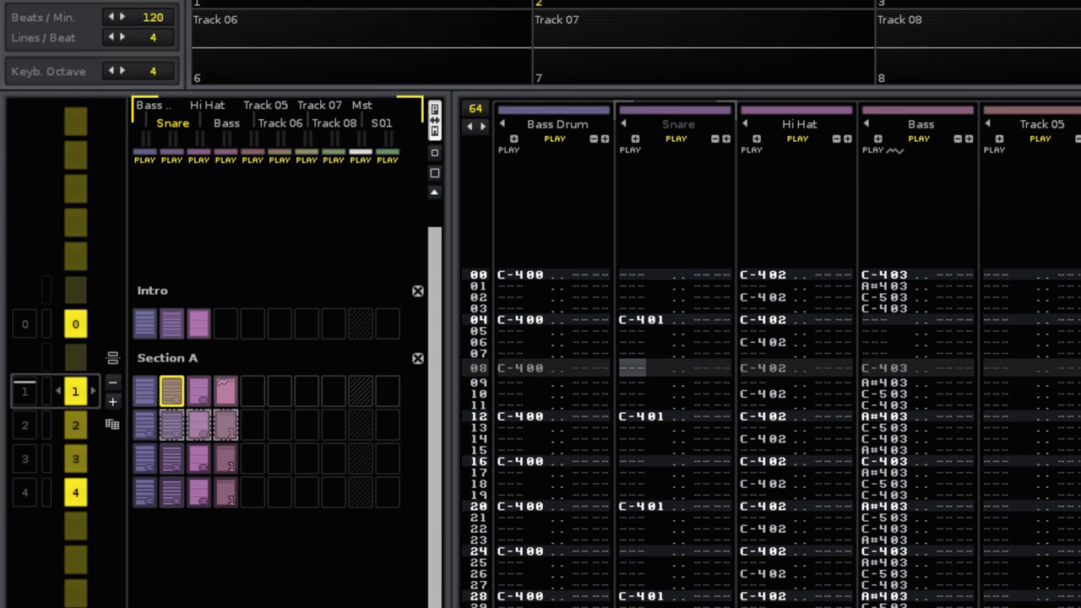
pyautogui.scroll(-2, 77, 422)
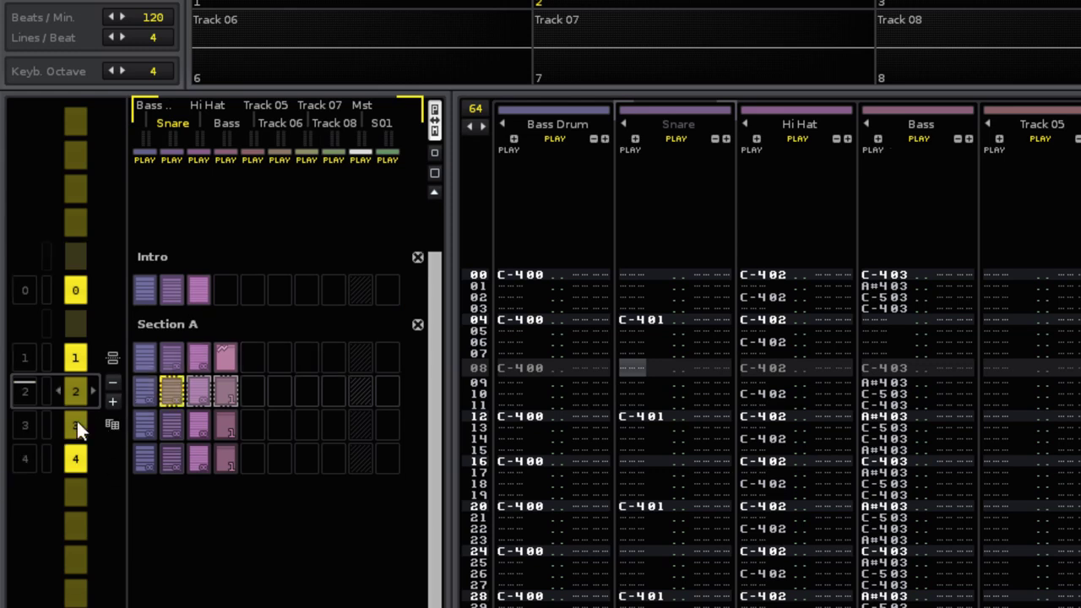
pyautogui.click(113, 358)
pyautogui.write('Section B')
pyautogui.press('Return')
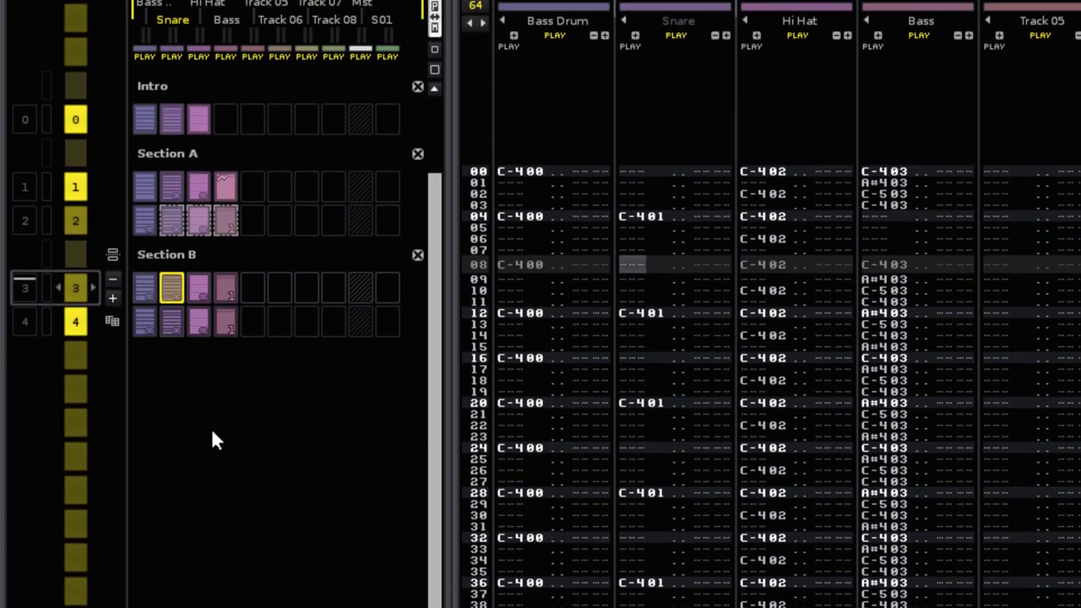
pyautogui.scroll(3, 211, 430)
pyautogui.moveTo(129, 529); pyautogui.dragTo(663, 532)
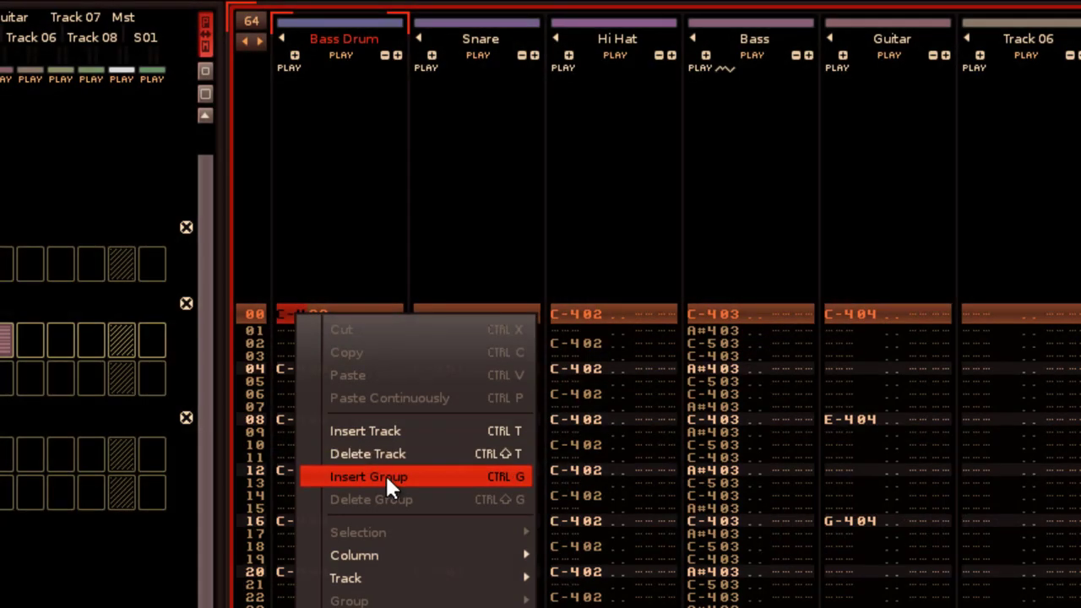
# Wrap the Bass Drum track in a new group named 'Drums'.
pyautogui.click(385, 474)
pyautogui.doubleClick(366, 30)
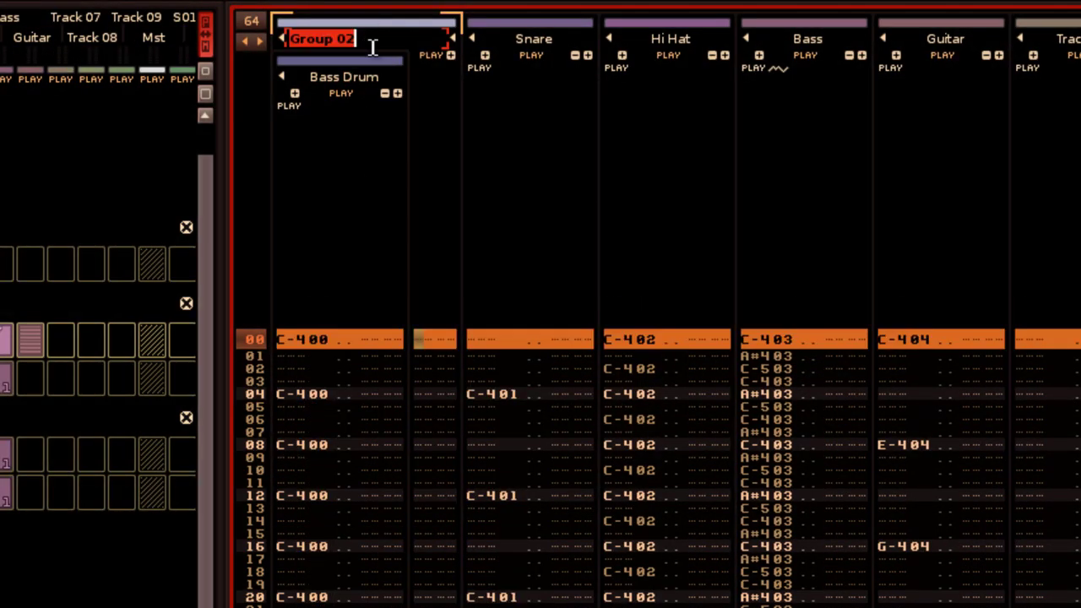
pyautogui.write('Drums')
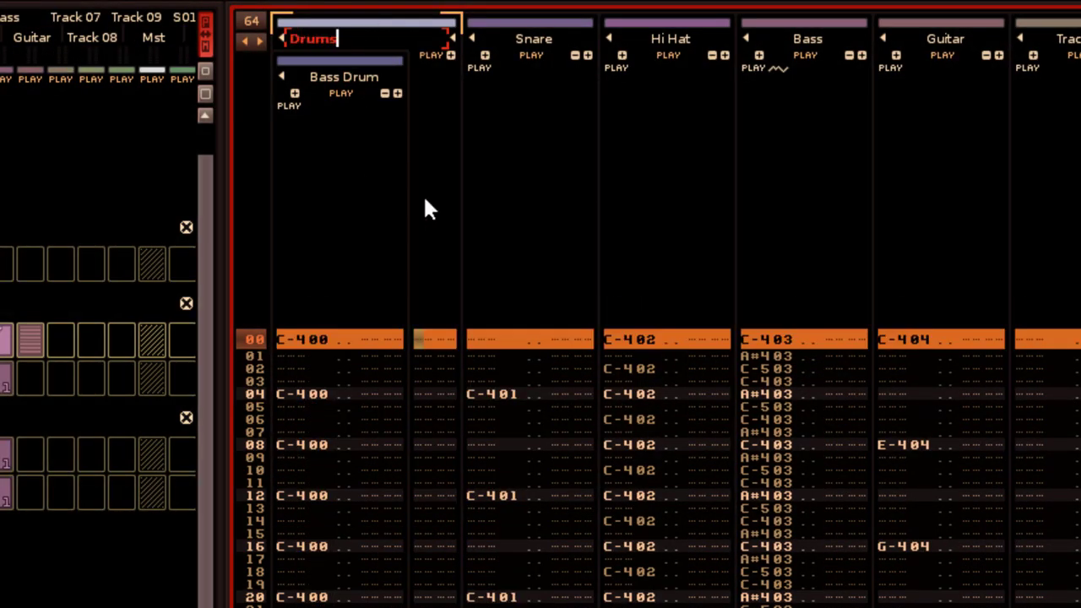
pyautogui.press('Return')
# Move Snare and Hi Hat into the Drums group and route Hi Hat's output to Drums.
pyautogui.click(514, 71)
pyautogui.moveTo(514, 67); pyautogui.dragTo(445, 121)
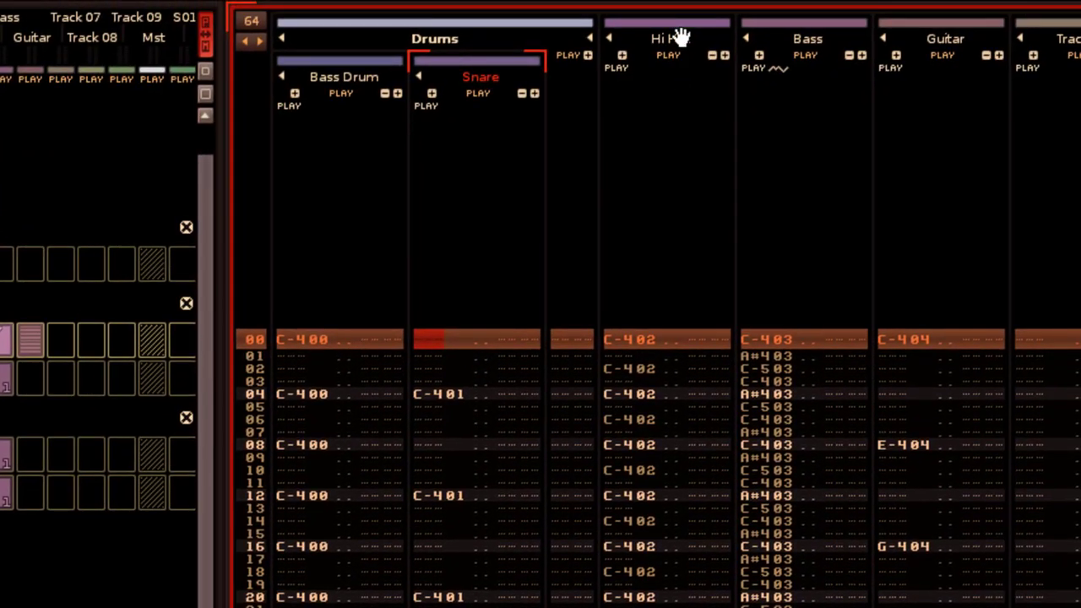
pyautogui.moveTo(681, 38)
pyautogui.mouseDown()
pyautogui.moveTo(557, 126)
pyautogui.moveTo(427, 155)
pyautogui.moveTo(297, 152)
pyautogui.moveTo(516, 184)
pyautogui.mouseUp()
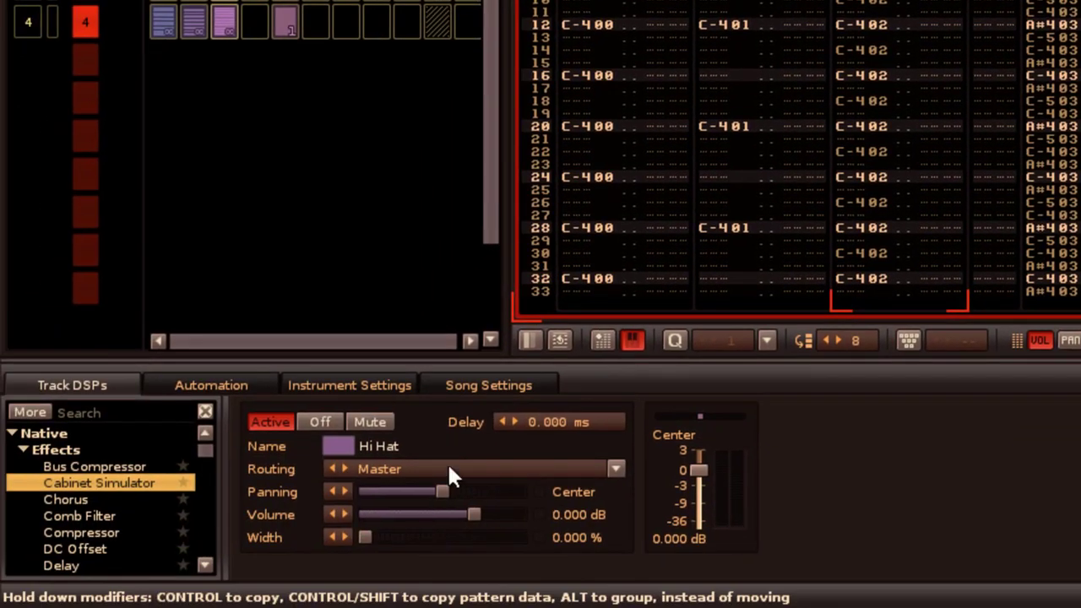
pyautogui.click(616, 469)
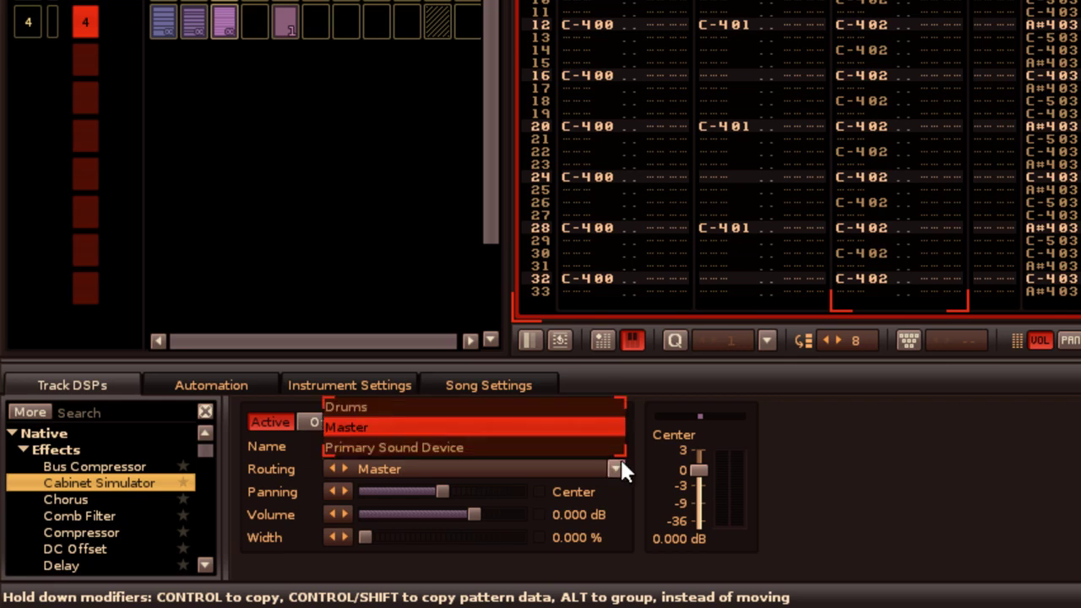
pyautogui.click(536, 408)
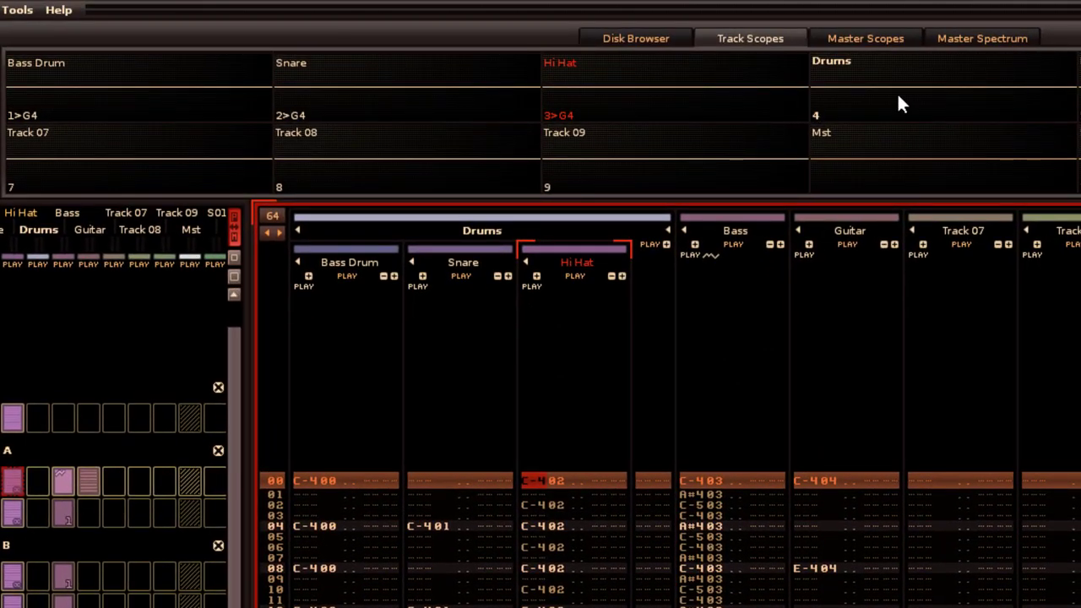
# Solo the Drums group, start playback, and add a Cabinet Simulator to it.
pyautogui.rightClick(897, 92)
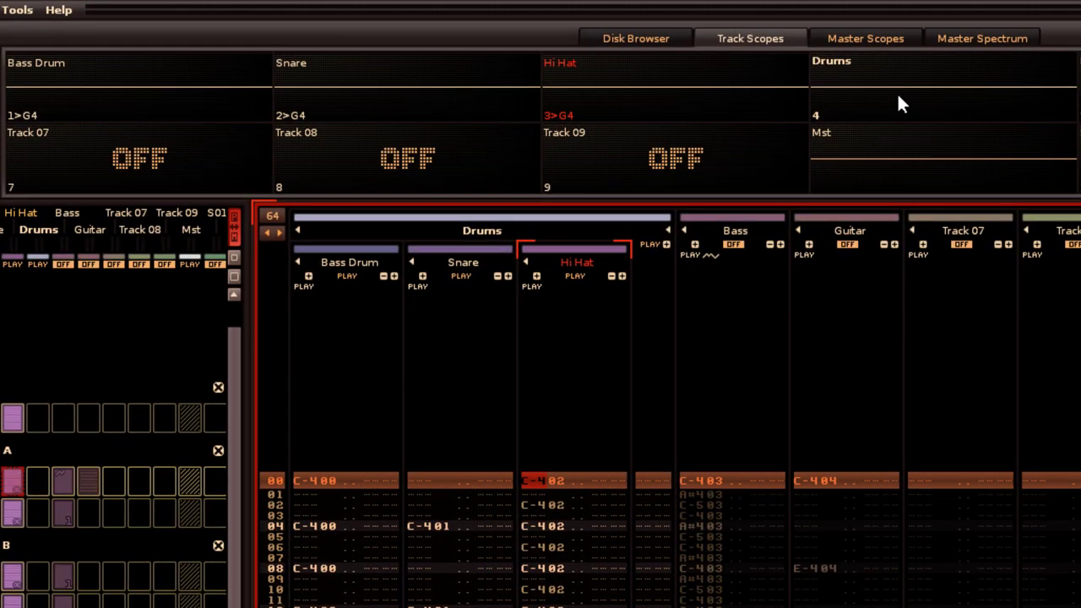
pyautogui.click(642, 486)
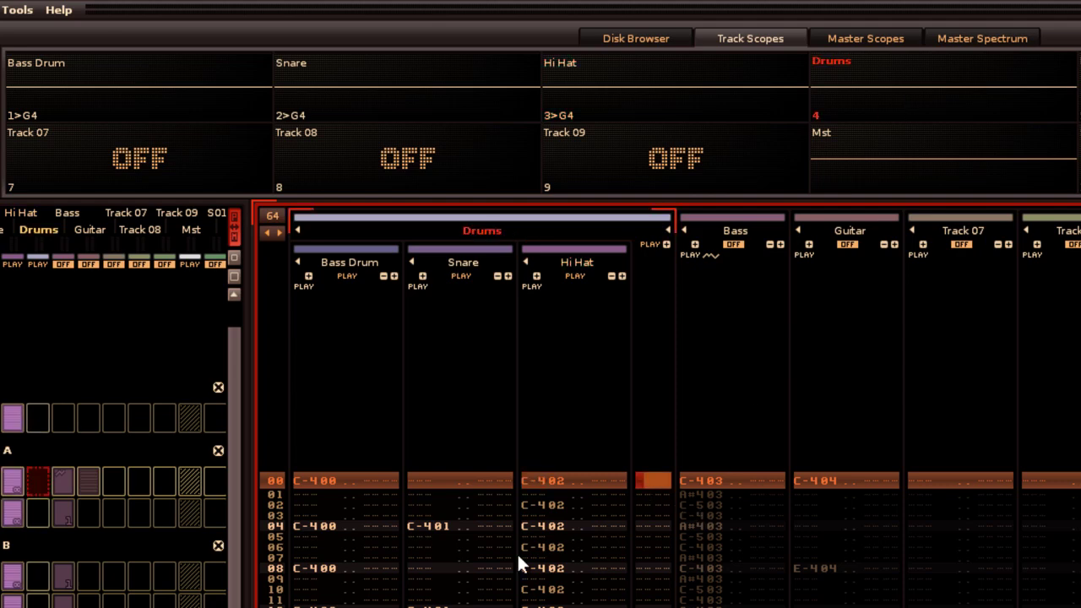
pyautogui.press('space')
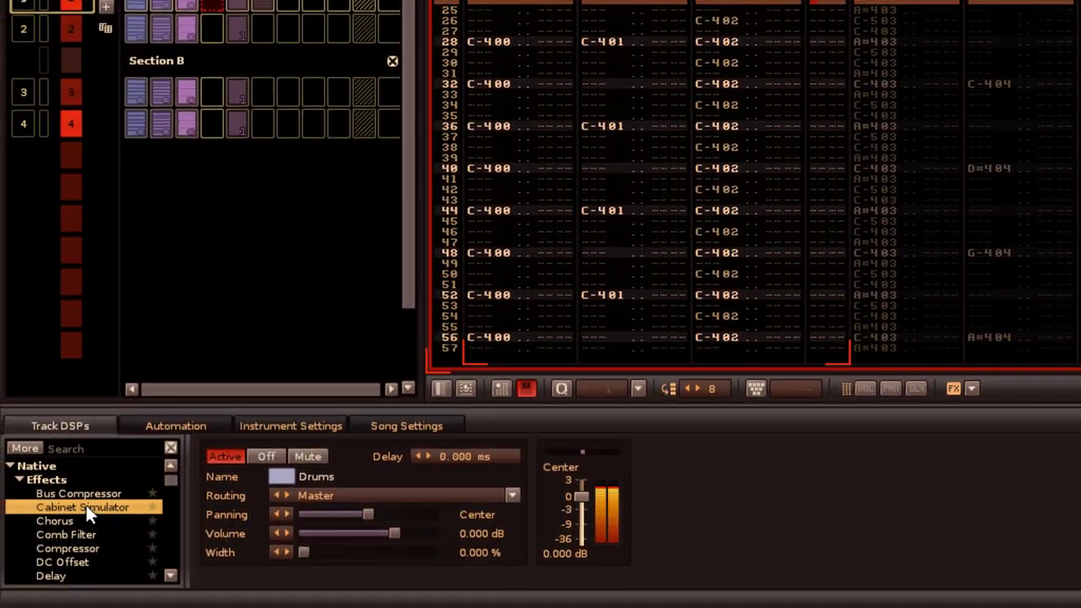
pyautogui.doubleClick(86, 507)
# Automate the Drums volume to dip at beat 4 and come back up by beat 8.
pyautogui.click(174, 423)
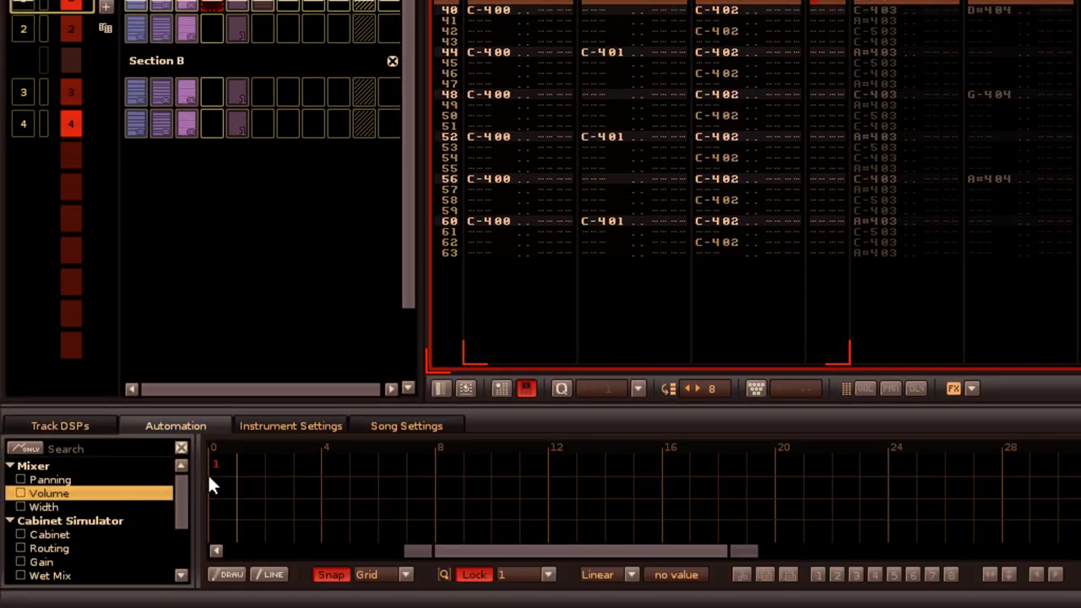
pyautogui.click(209, 477)
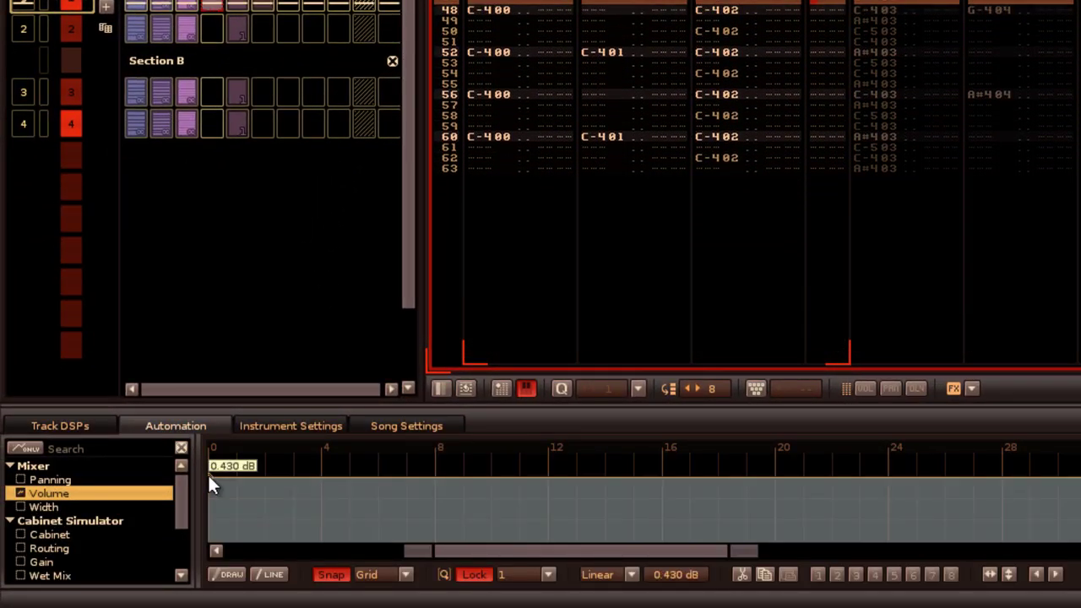
pyautogui.click(316, 529)
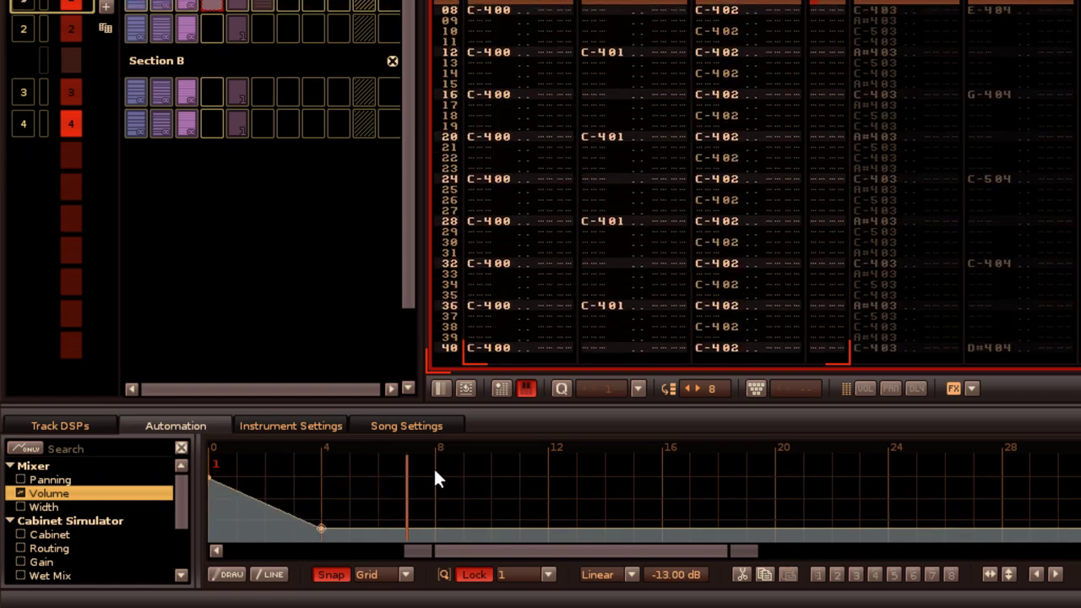
pyautogui.click(436, 475)
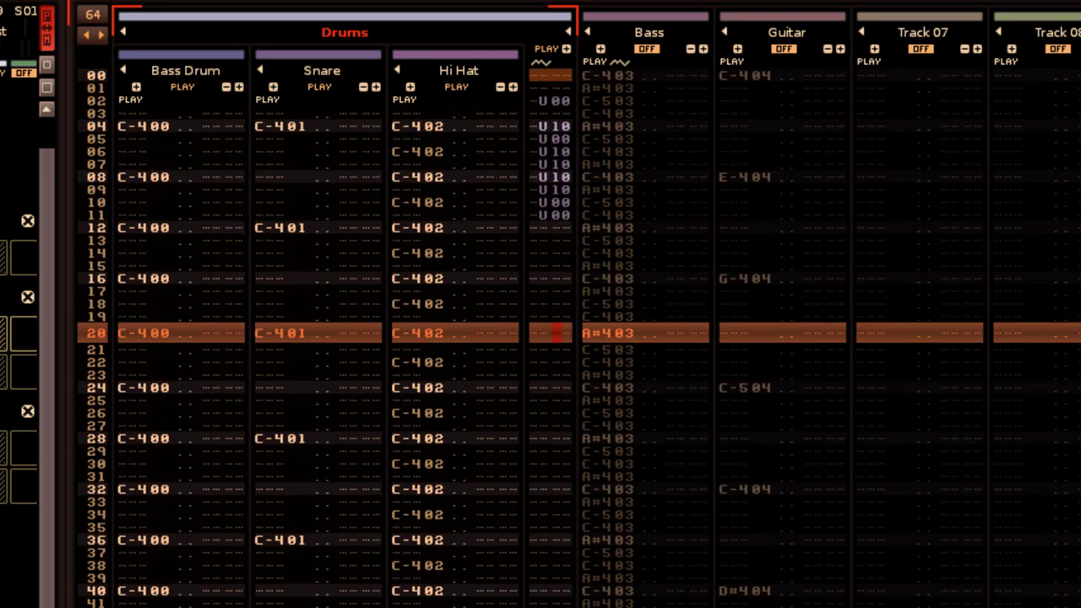
# Stop playback, then fold and unfold the Hi Hat, Snare and Bass columns.
pyautogui.press('space')
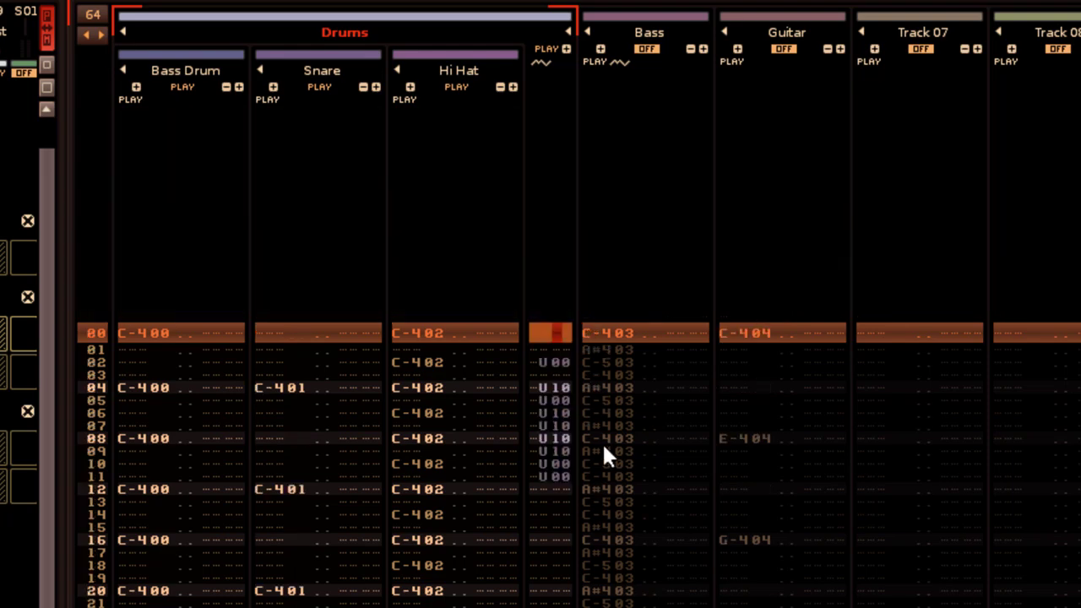
pyautogui.click(395, 71)
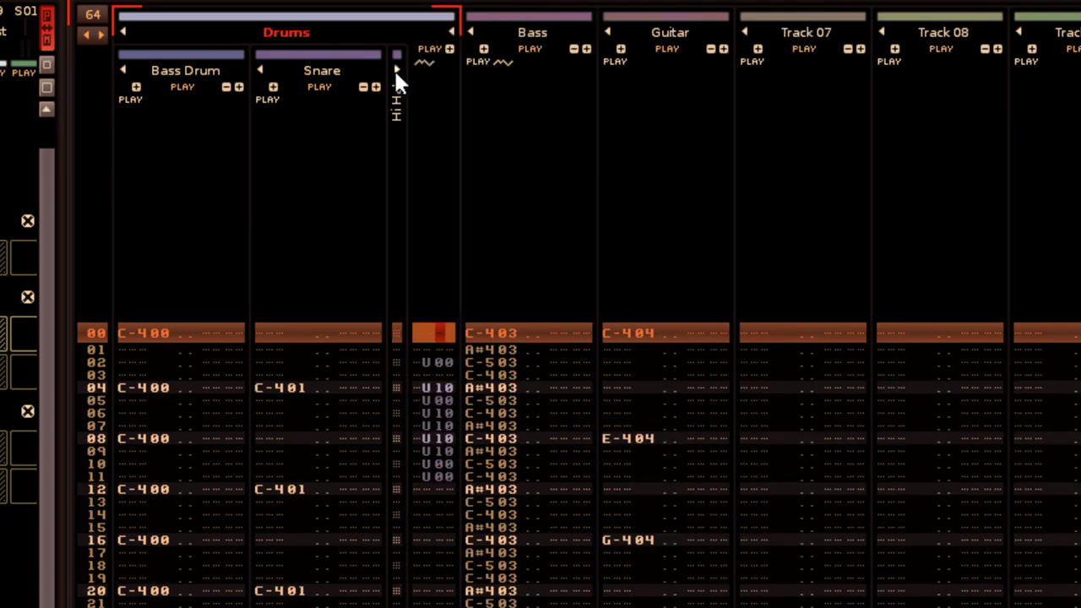
pyautogui.click(260, 69)
pyautogui.click(261, 68)
pyautogui.click(397, 71)
pyautogui.click(591, 33)
pyautogui.click(588, 32)
pyautogui.click(589, 32)
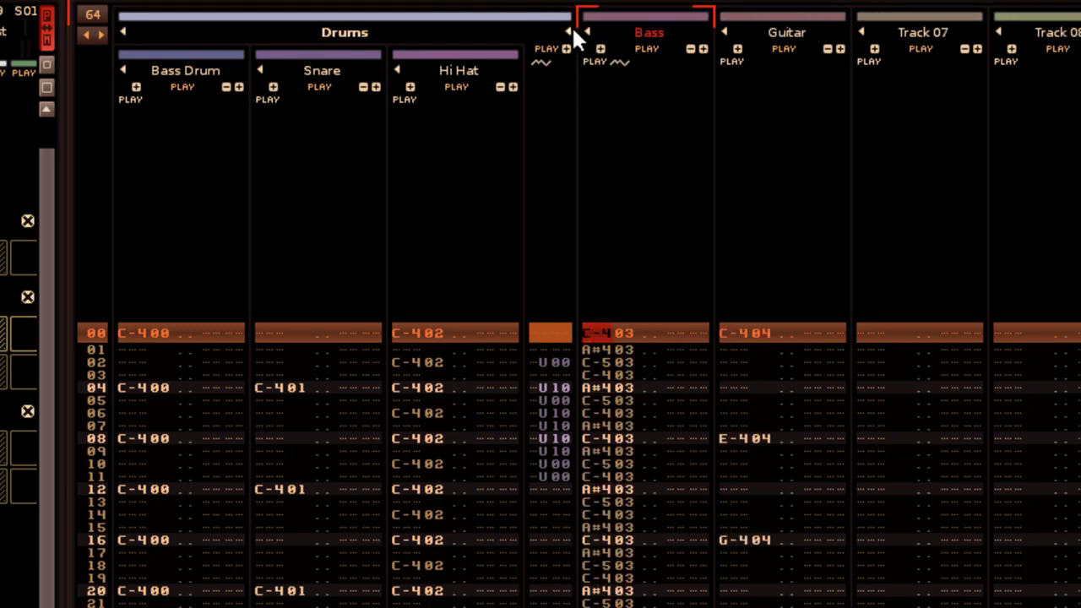
# Collapse and re-expand the Drums group, leaving it expanded.
pyautogui.click(568, 31)
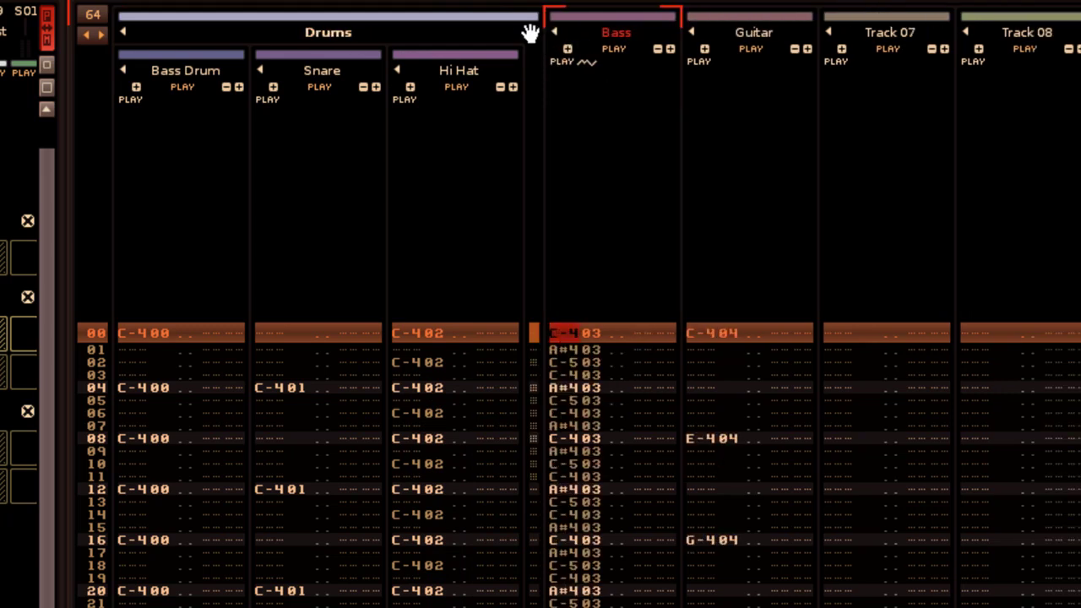
pyautogui.click(123, 34)
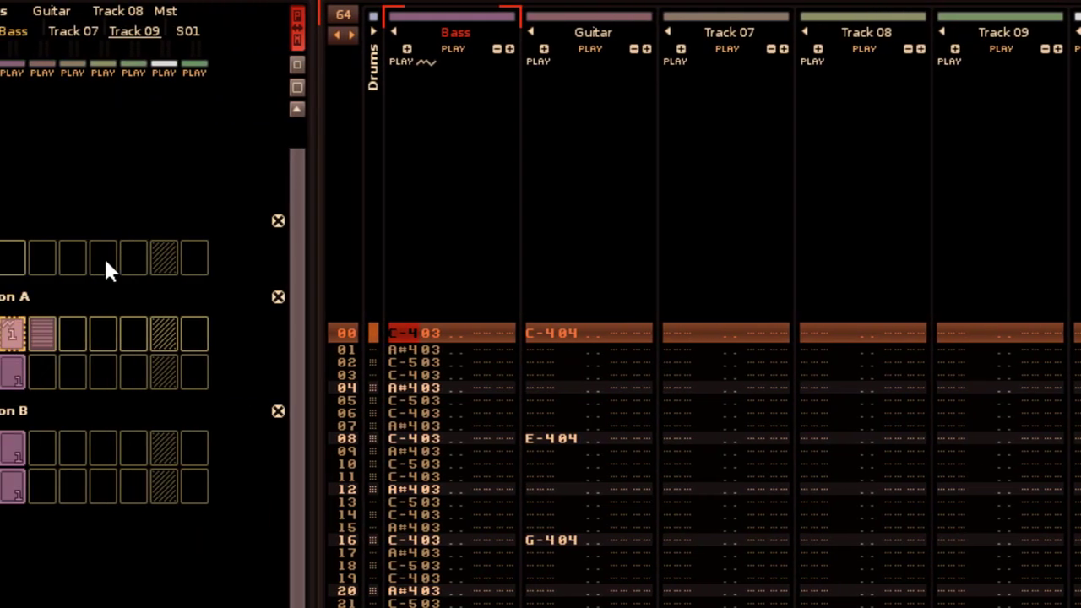
pyautogui.click(465, 31)
pyautogui.click(465, 31)
pyautogui.click(466, 31)
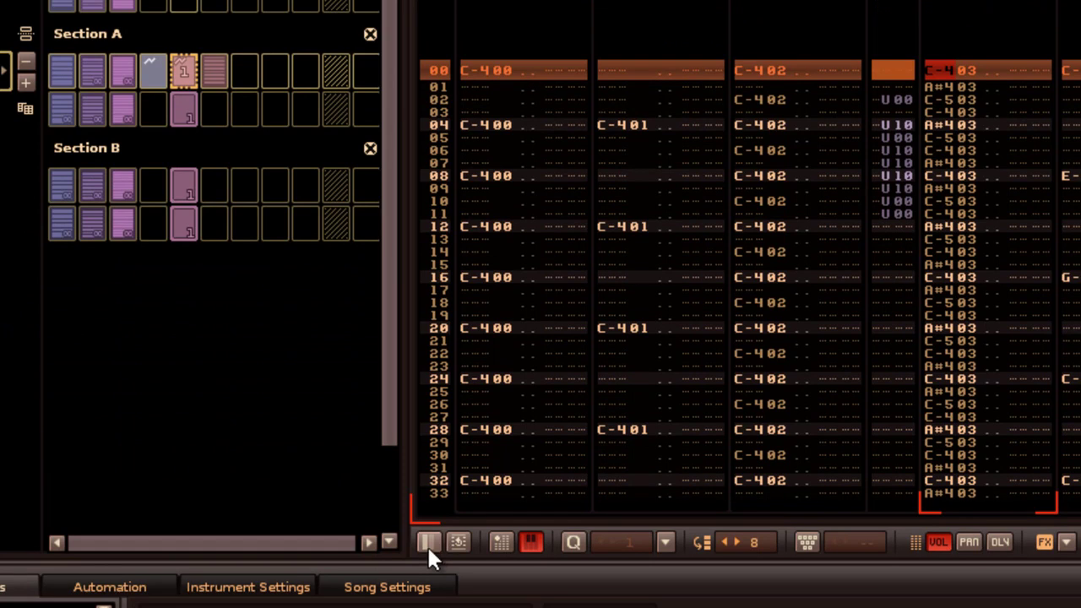
# View the Drums group, Hi Hat and Snare lanes one at a time in single-track view.
pyautogui.click(428, 542)
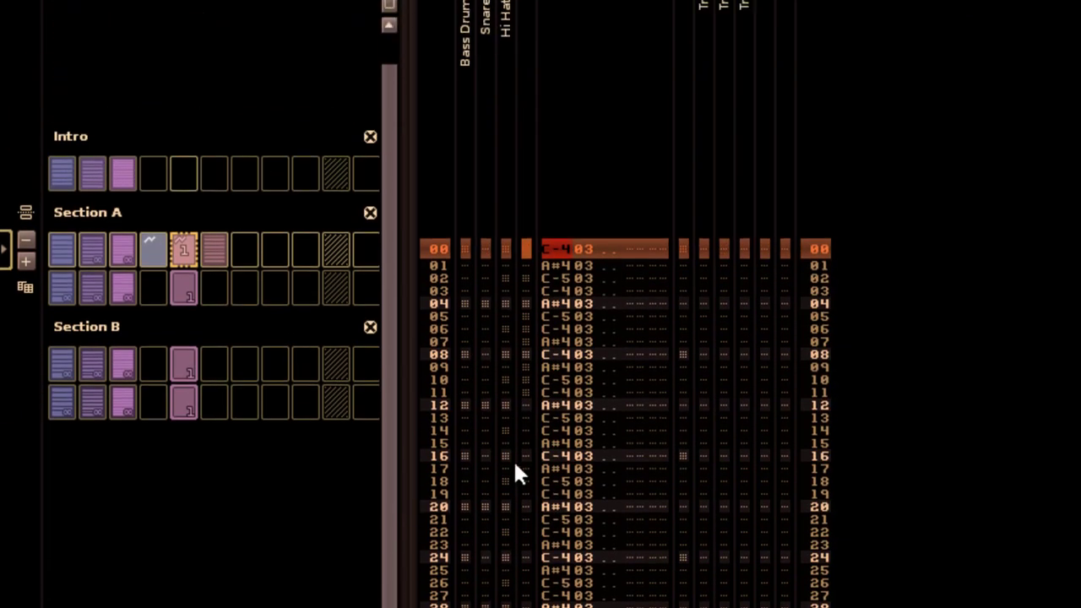
pyautogui.click(523, 245)
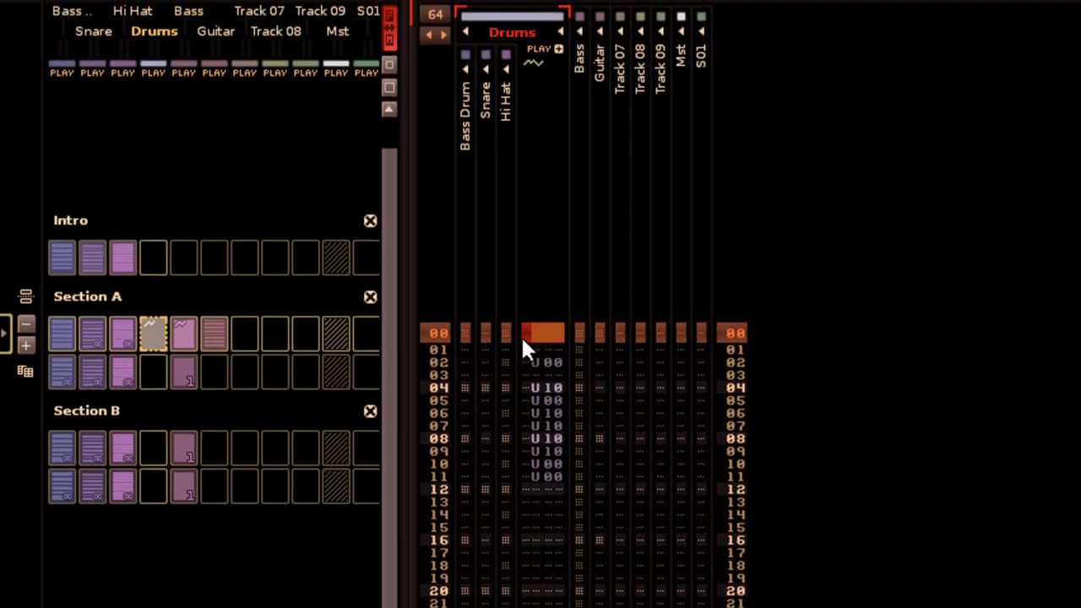
pyautogui.click(507, 247)
pyautogui.click(483, 334)
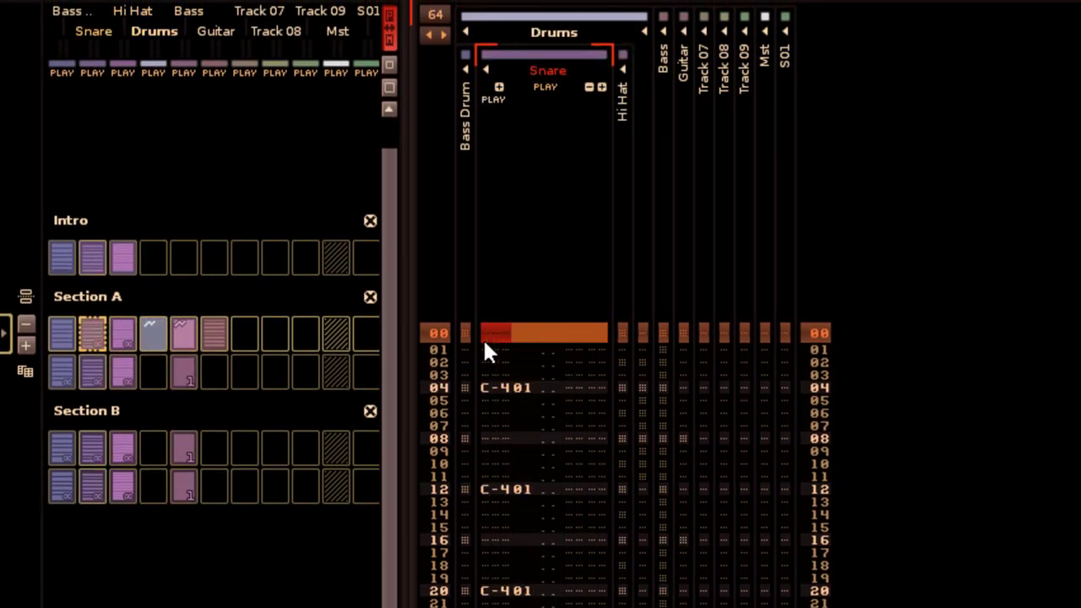
pyautogui.click(642, 333)
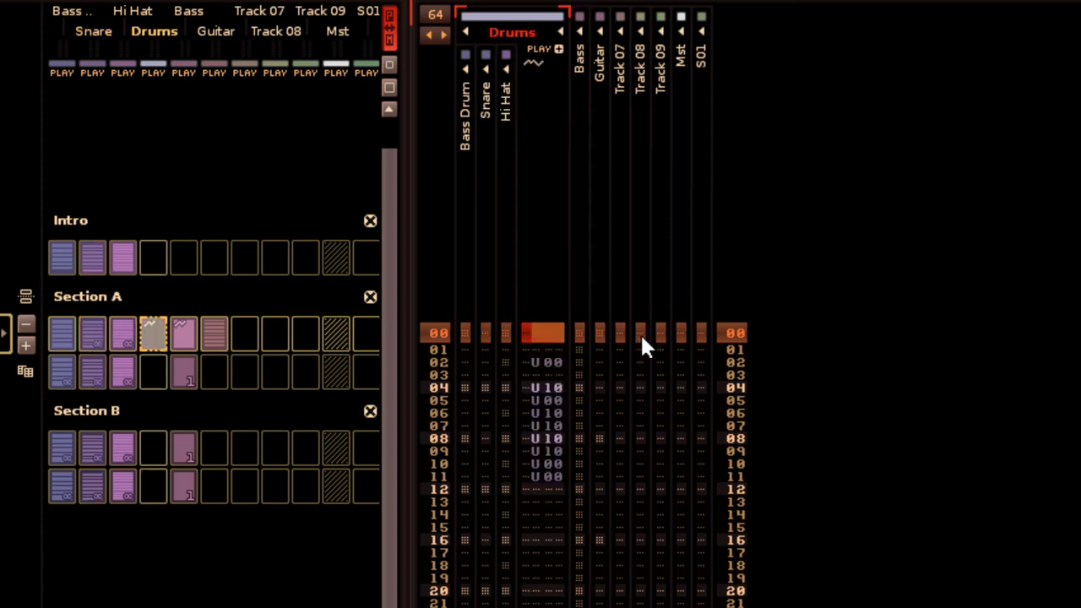
# Restore the full-width track view and tint the Drums group colour teal.
pyautogui.click(506, 339)
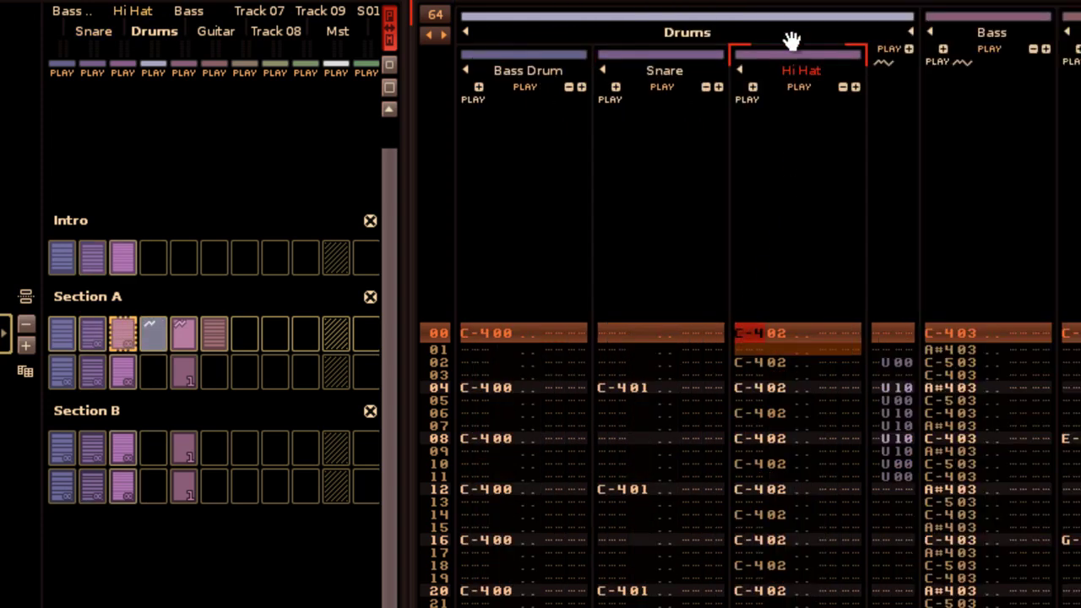
pyautogui.click(791, 16)
pyautogui.moveTo(572, 53)
pyautogui.mouseDown()
pyautogui.moveTo(560, 65)
pyautogui.moveTo(484, 72)
pyautogui.moveTo(541, 64)
pyautogui.mouseUp()
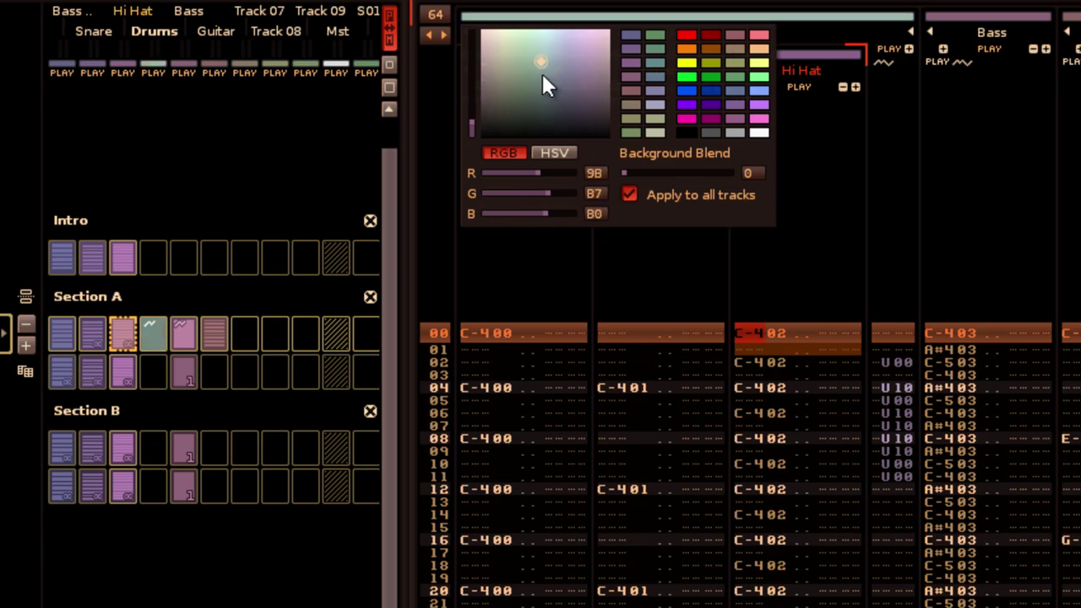
# Set the Drums colour to 85/85/A8 with Background Blend 29, applied to all tracks.
pyautogui.click(657, 92)
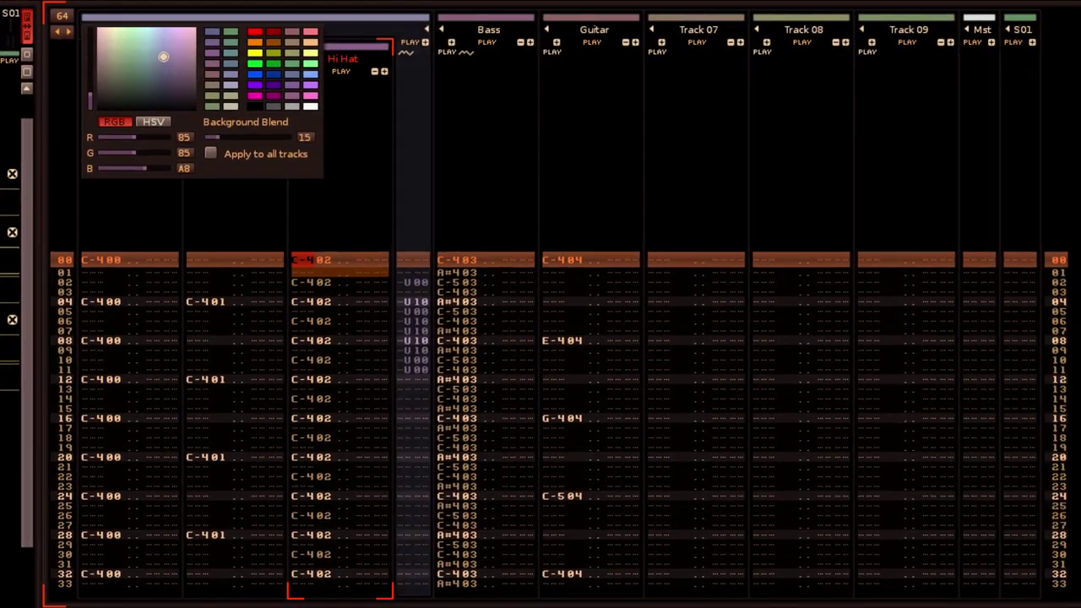
pyautogui.moveTo(619, 173); pyautogui.dragTo(671, 173)
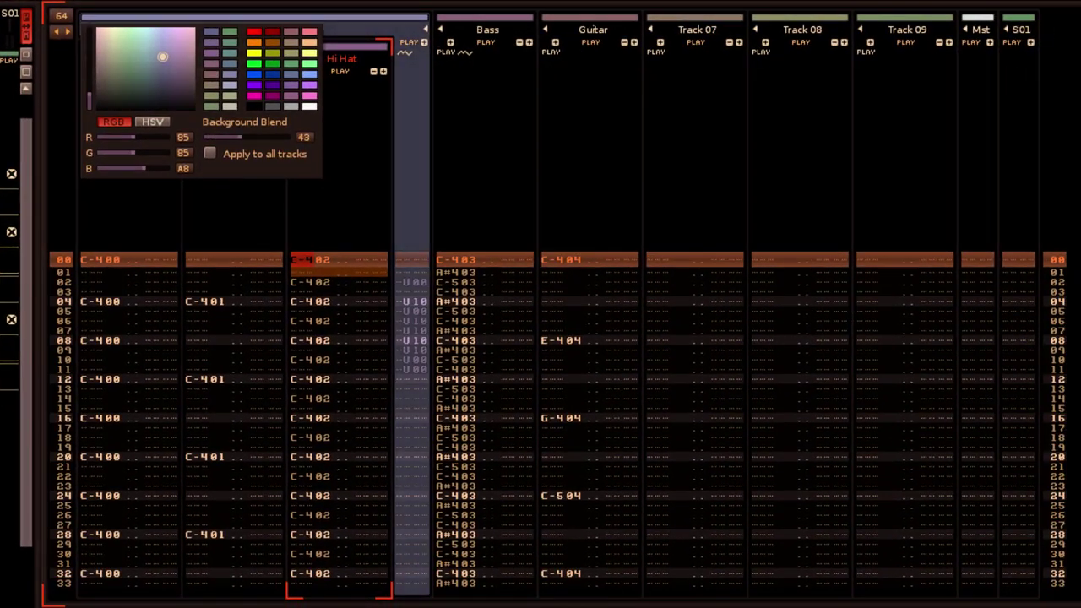
pyautogui.moveTo(251, 137); pyautogui.dragTo(226, 137)
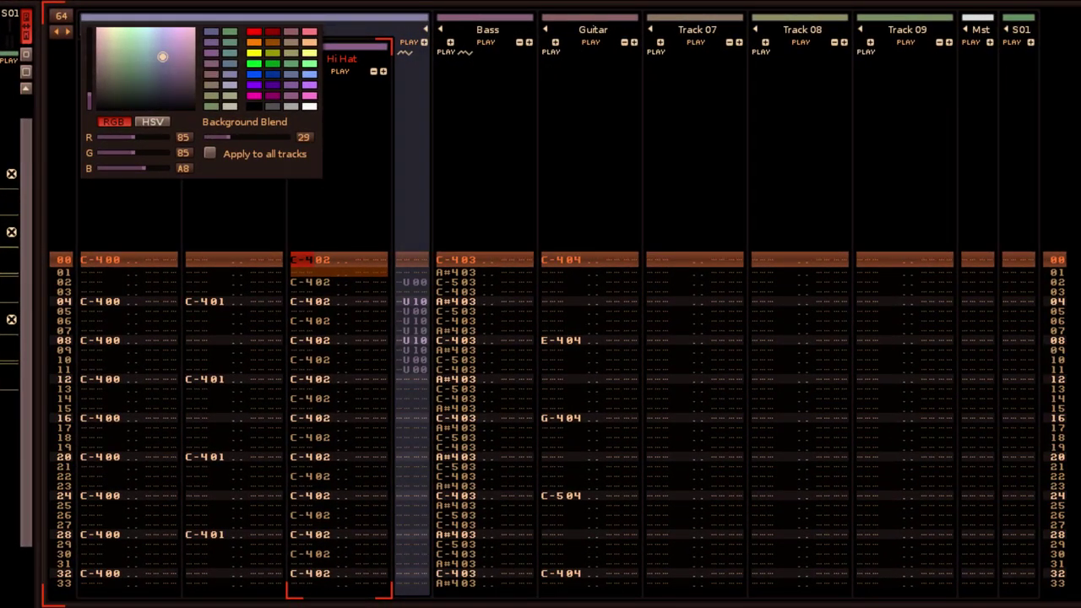
pyautogui.click(210, 154)
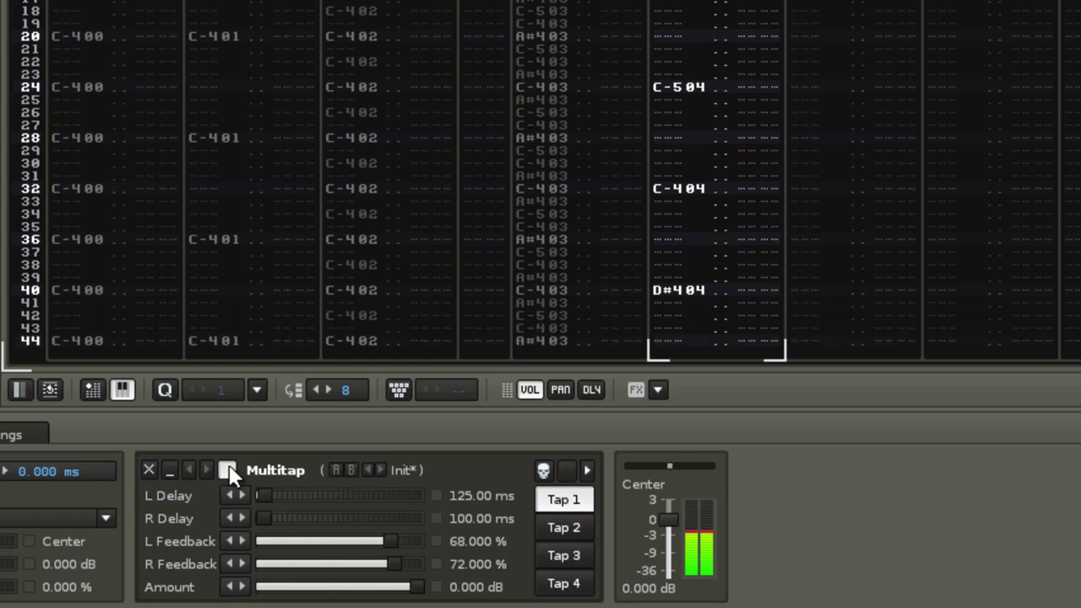
# Raise Multitap tap 2 to about -2.975 dB and tap 3 to -5.514 dB.
pyautogui.click(564, 525)
pyautogui.moveTo(258, 591); pyautogui.dragTo(377, 587)
pyautogui.click(564, 555)
pyautogui.moveTo(275, 590); pyautogui.dragTo(342, 587)
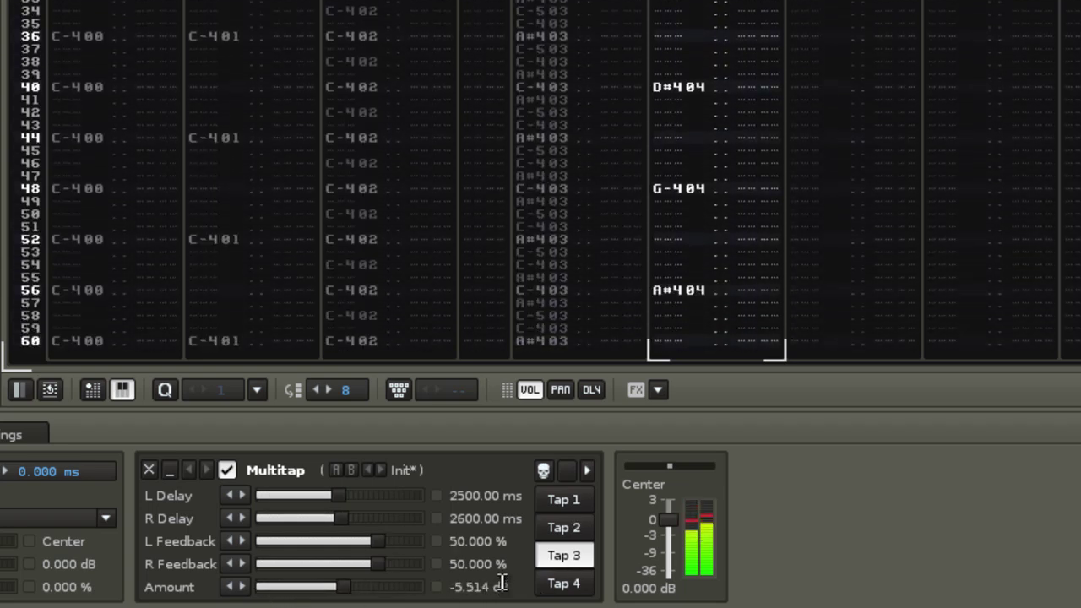
# Expand the Multitap's extended settings, review taps 1 and 2, and move to the Repeater track.
pyautogui.click(589, 471)
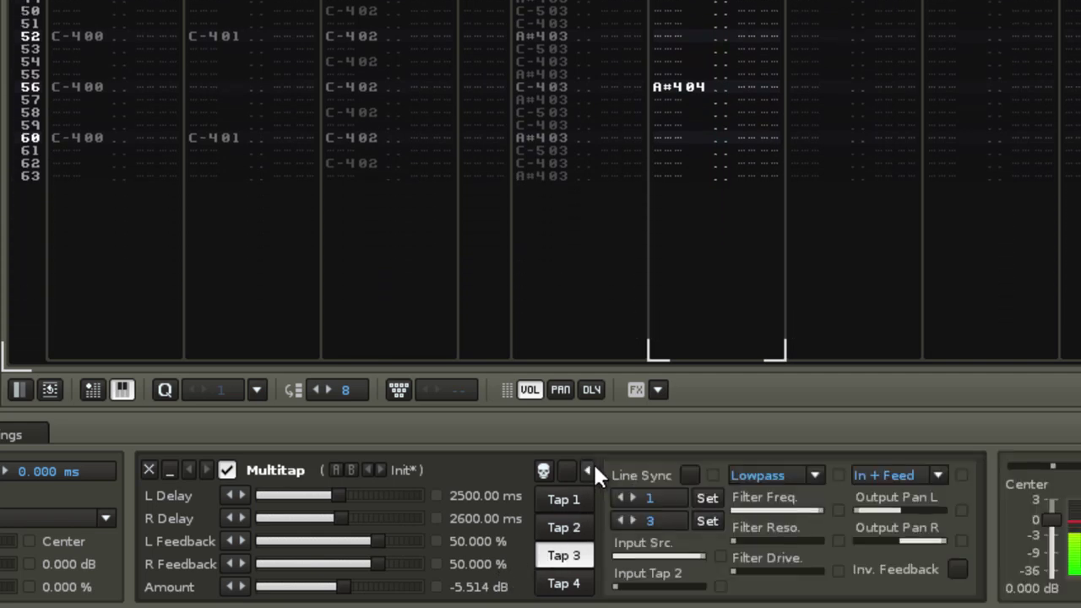
pyautogui.click(577, 529)
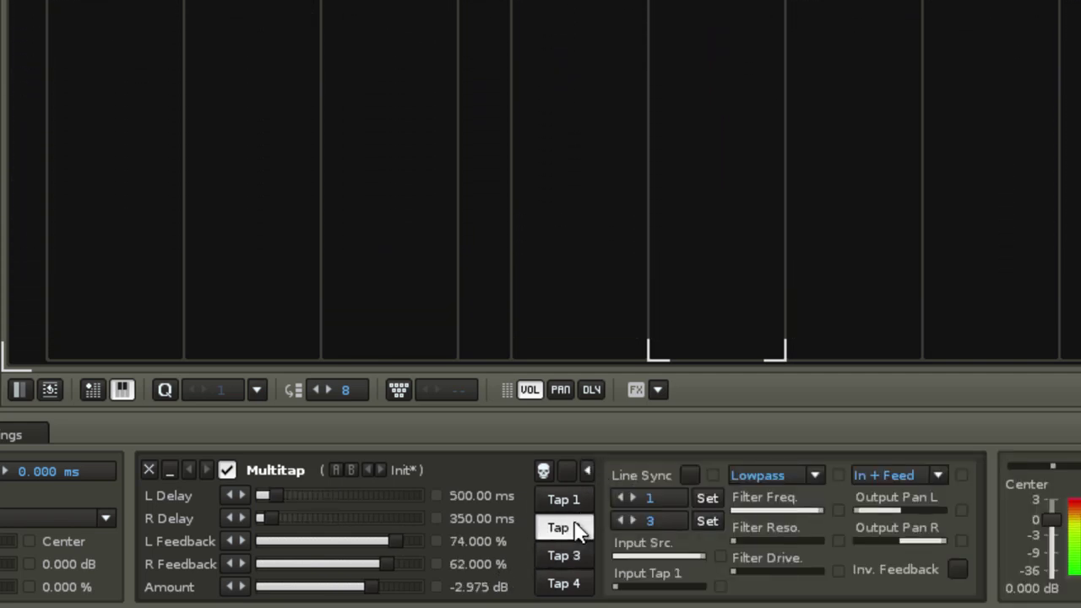
pyautogui.click(575, 503)
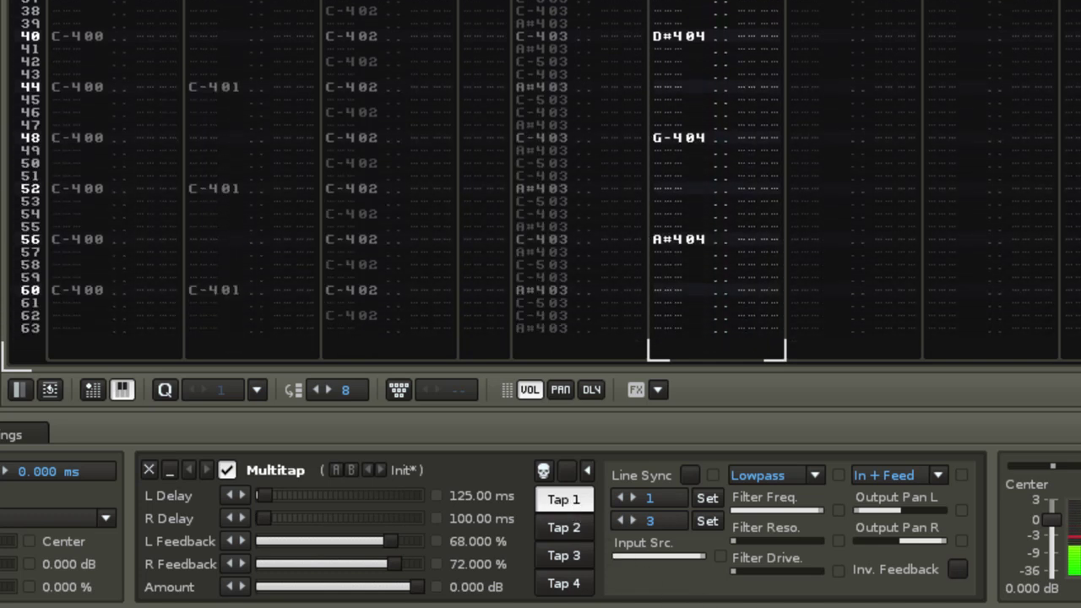
pyautogui.hotkey('shift', 'Tab')
pyautogui.hotkey('shift', 'Tab')
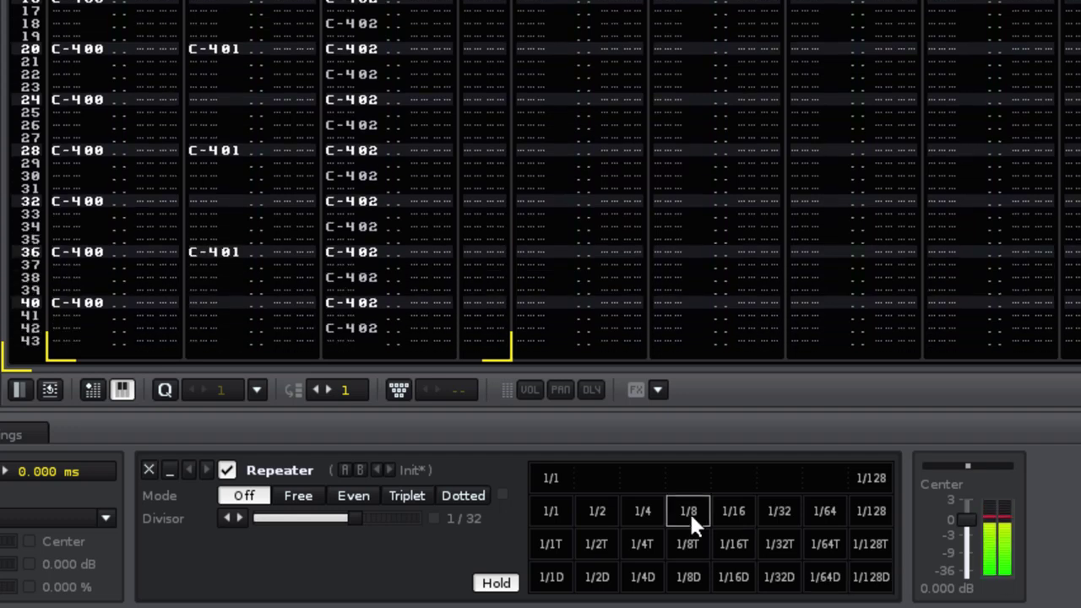
# Step the Repeater through 1/8, 1/32T, 1/128T, dotted 1/128, 1/64 and free rates.
pyautogui.click(689, 512)
pyautogui.click(778, 545)
pyautogui.click(871, 545)
pyautogui.click(871, 577)
pyautogui.click(827, 513)
pyautogui.click(804, 478)
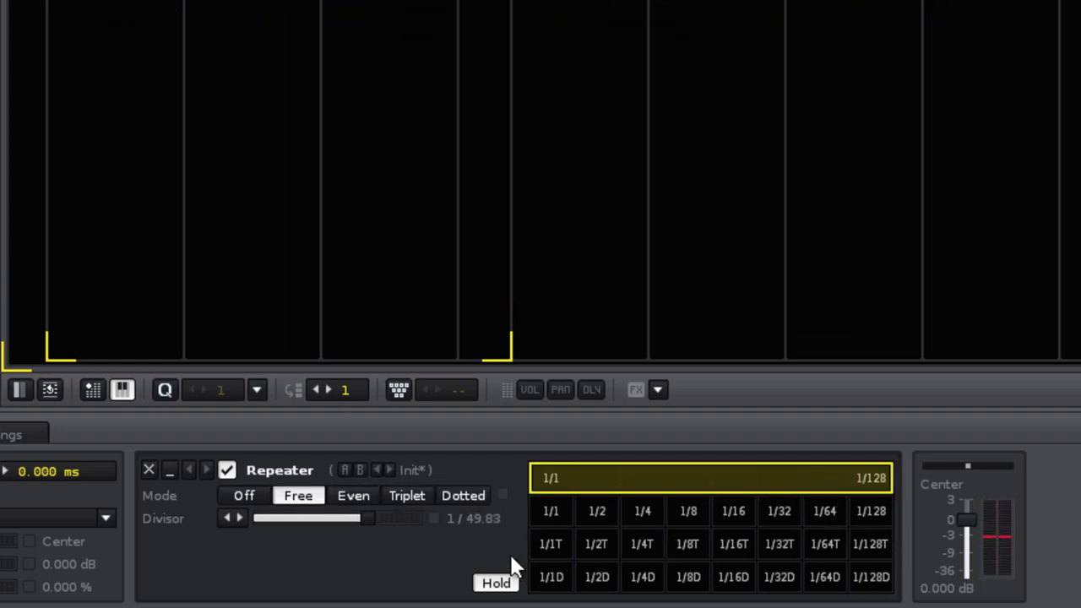
# Latch and release Hold, then sweep repeat divisions across 1/2T, 1/32T and free rates.
pyautogui.click(500, 585)
pyautogui.click(499, 584)
pyautogui.moveTo(548, 515); pyautogui.dragTo(571, 545)
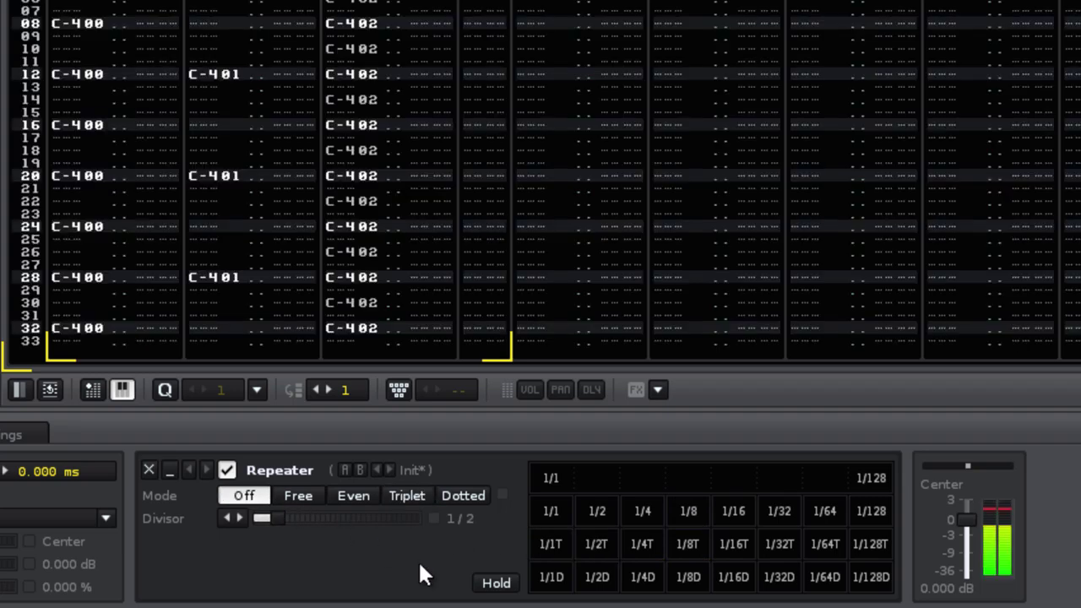
pyautogui.moveTo(606, 540); pyautogui.dragTo(736, 511)
pyautogui.moveTo(782, 548); pyautogui.dragTo(793, 475)
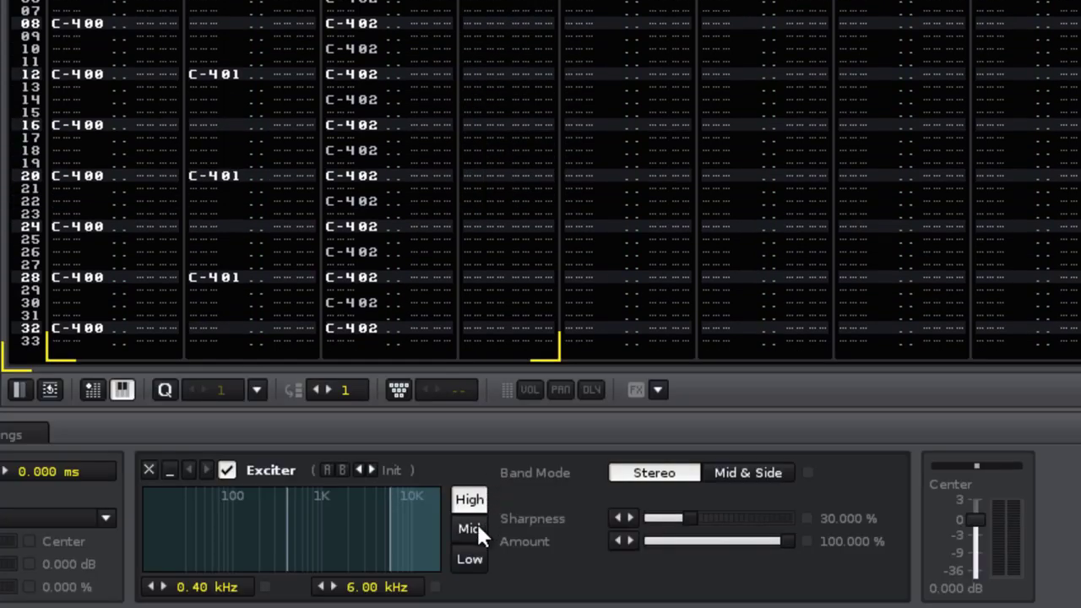
# Move the Exciter crossovers to 0.31 kHz and 4.53 kHz, with the high band processed mid/side.
pyautogui.click(474, 529)
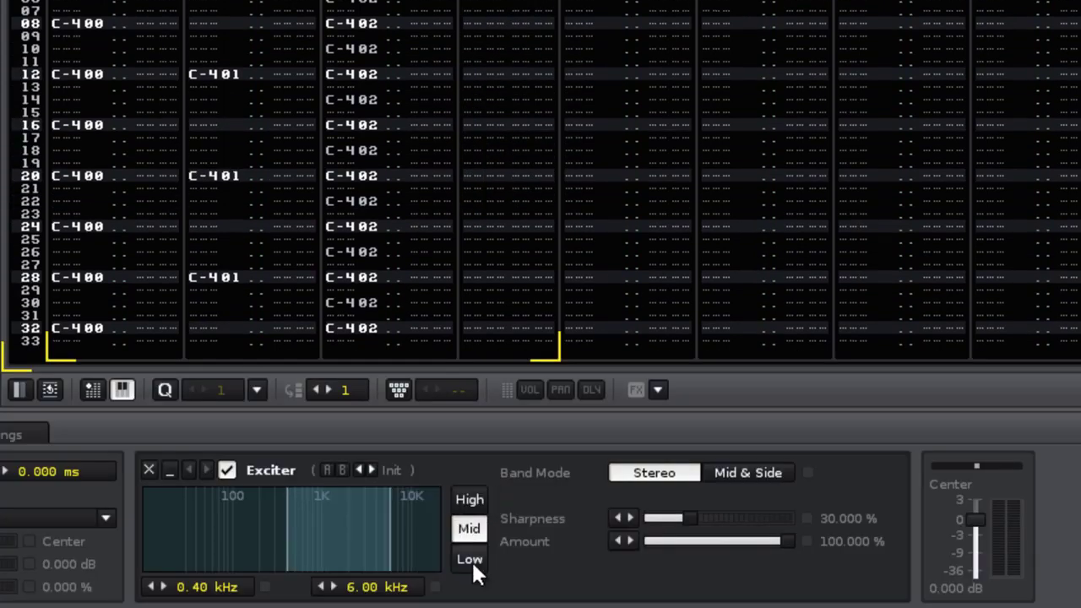
pyautogui.click(471, 559)
pyautogui.moveTo(287, 532); pyautogui.dragTo(307, 538)
pyautogui.moveTo(390, 527); pyautogui.dragTo(369, 527)
pyautogui.click(771, 474)
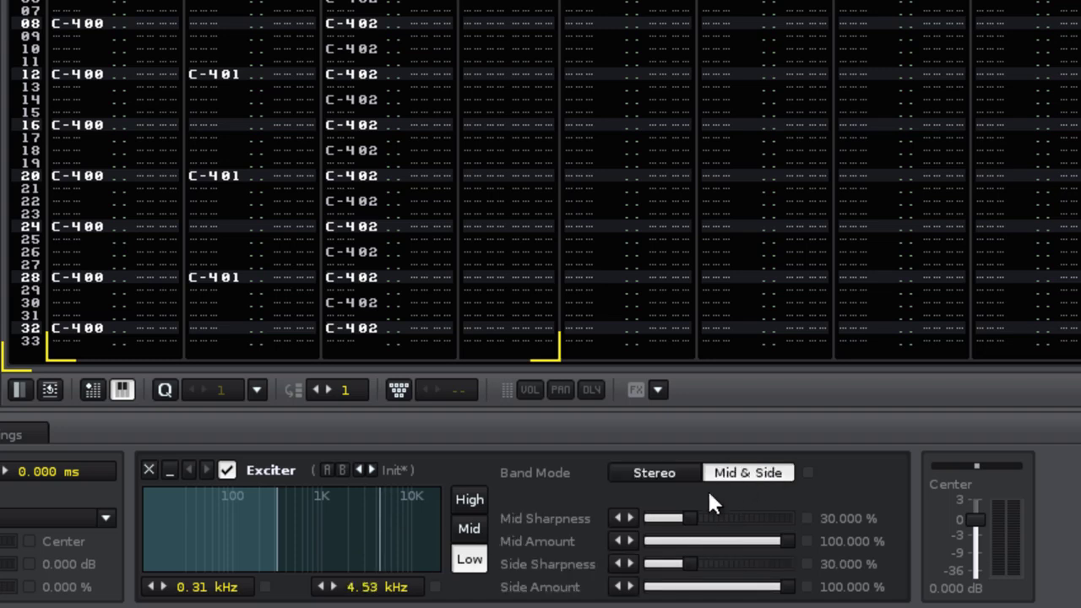
pyautogui.click(470, 531)
pyautogui.click(652, 475)
pyautogui.click(471, 499)
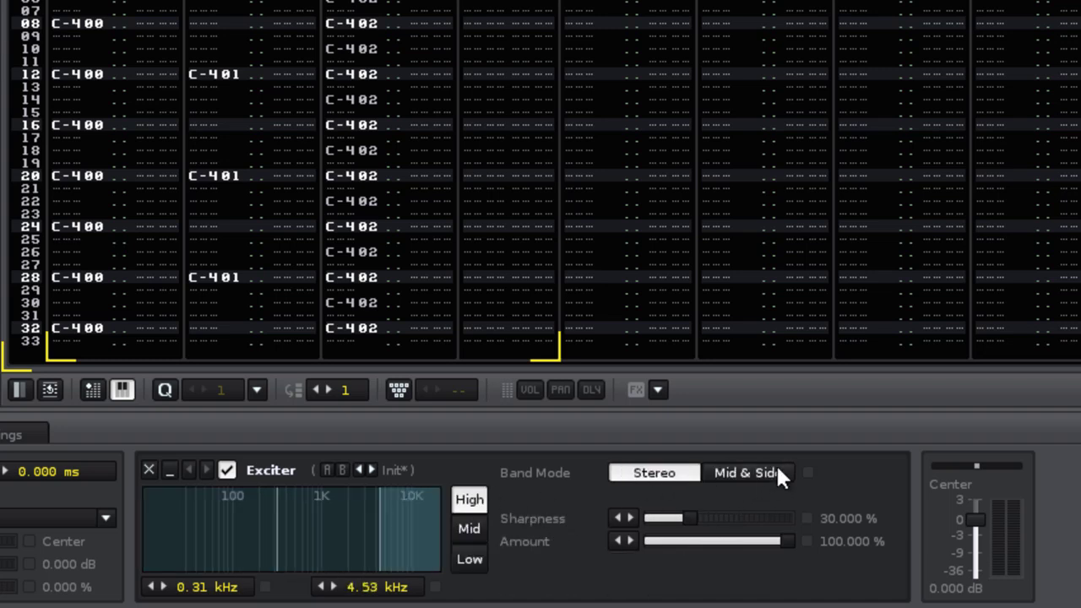
pyautogui.click(768, 474)
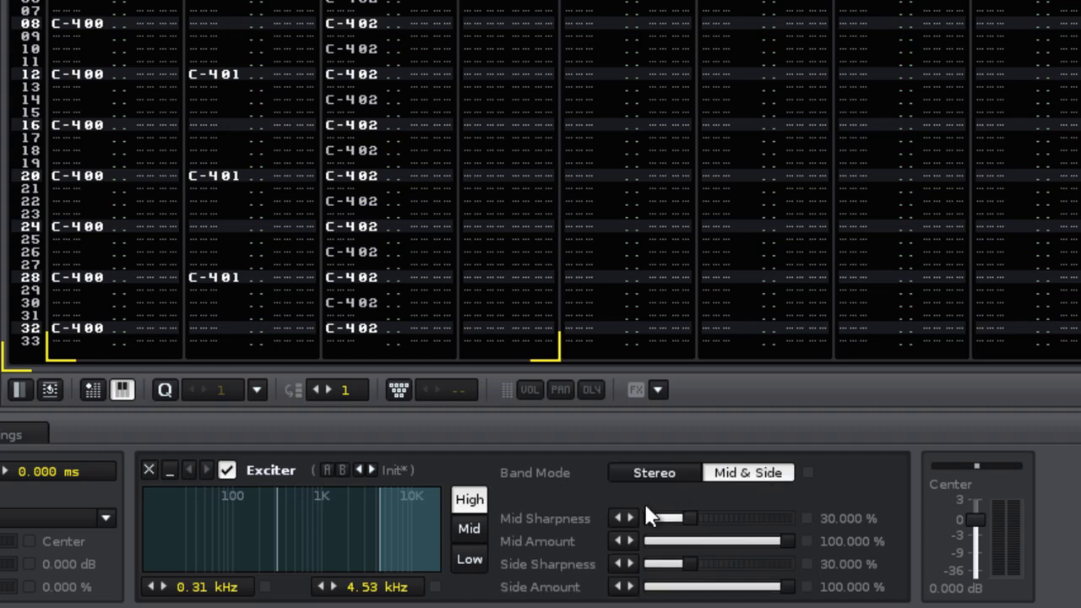
# Audition Exciter presets Bass Early, Crisp, Extreme and Power Widening, ending on Stereo Steroid.
pyautogui.click(401, 470)
pyautogui.click(437, 322)
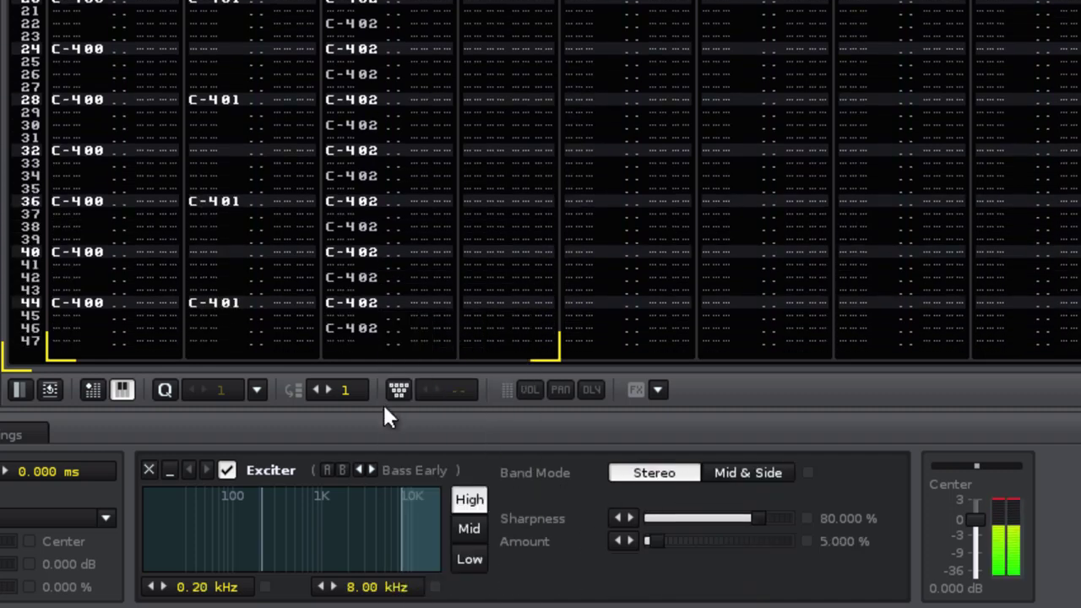
pyautogui.click(400, 470)
pyautogui.click(457, 396)
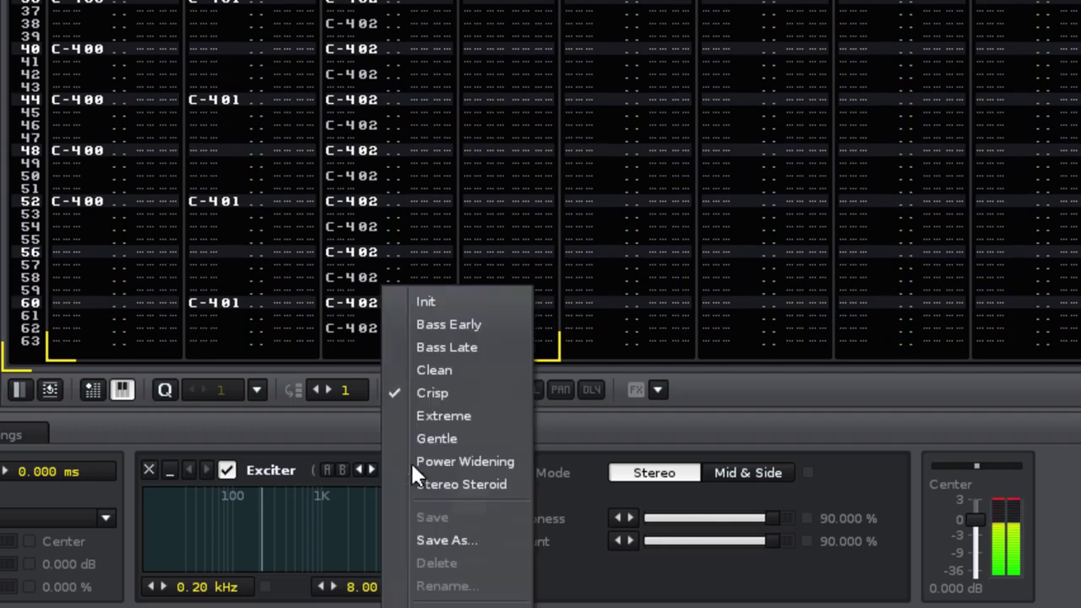
pyautogui.click(414, 471)
pyautogui.click(444, 416)
pyautogui.click(402, 471)
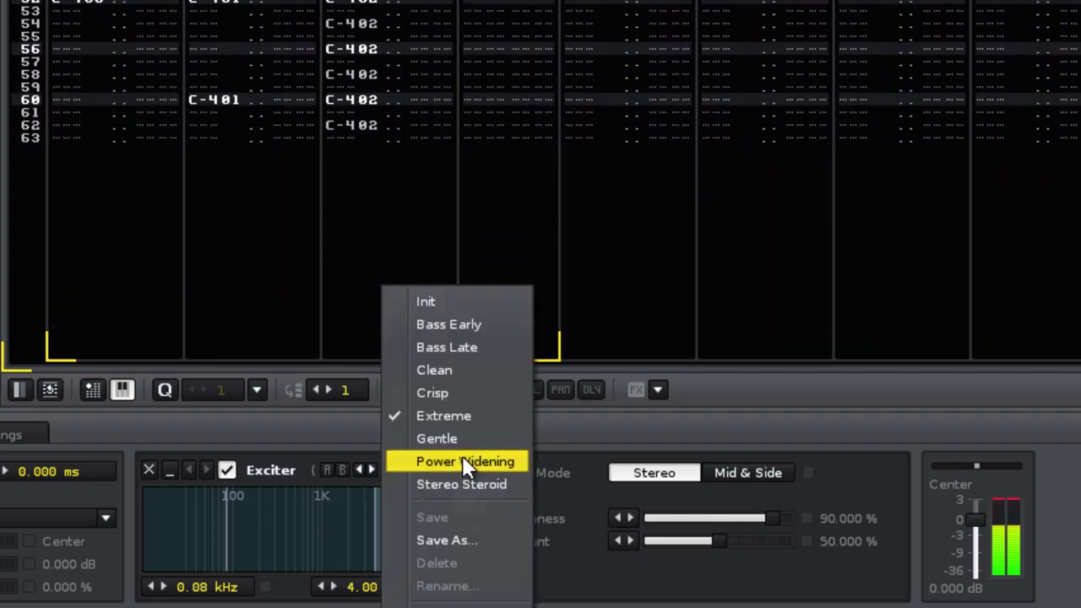
pyautogui.click(463, 461)
pyautogui.click(420, 470)
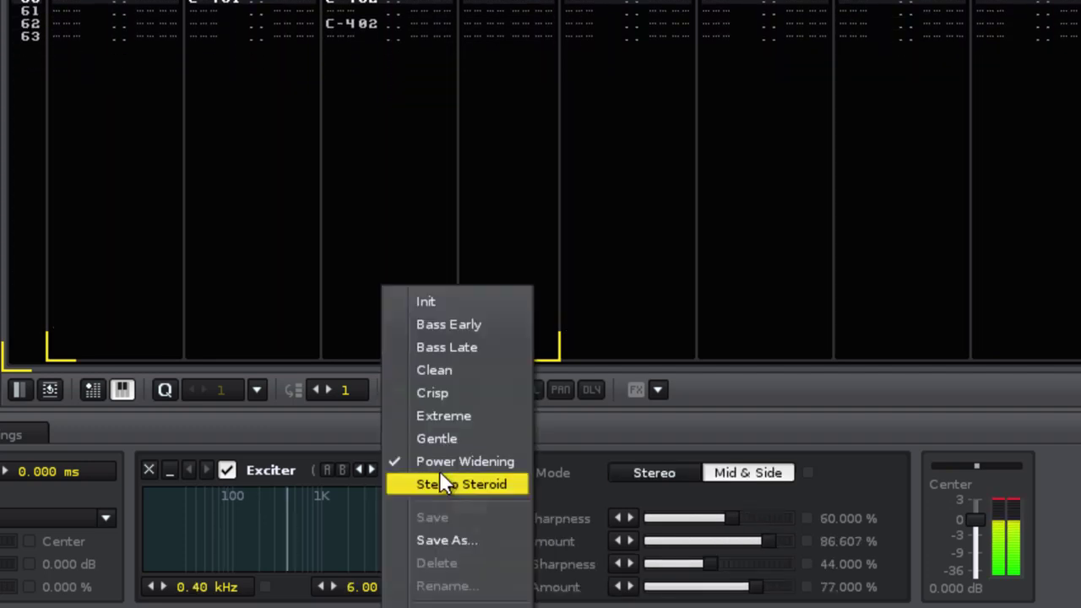
pyautogui.click(481, 493)
pyautogui.press('Tab')
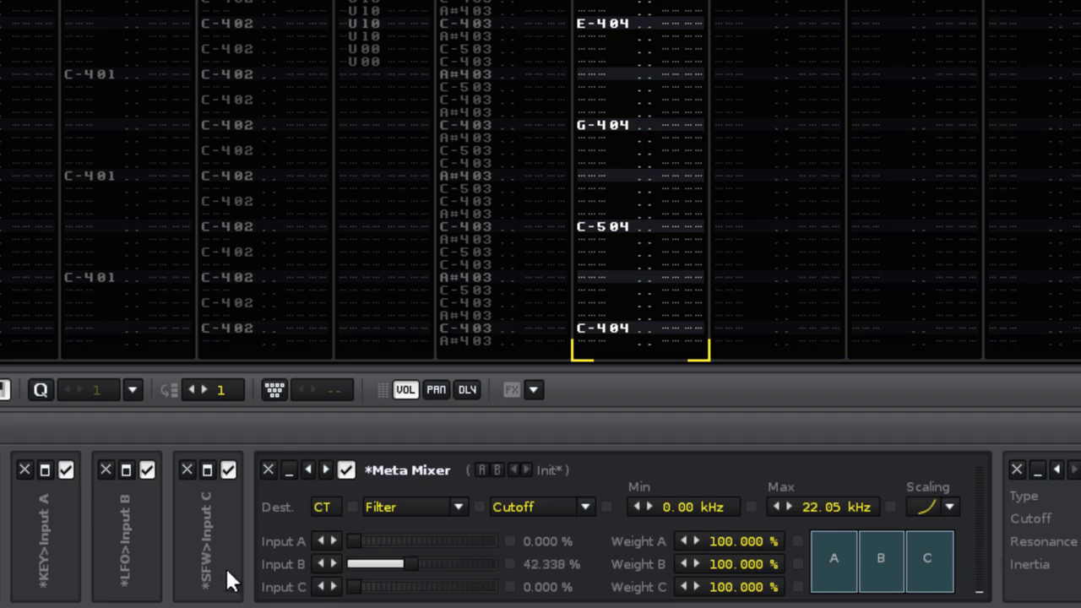
# Expand and collapse the KEY, LFO and signal follower devices, then lower Meta Mixer Weight A to 27%.
pyautogui.click(46, 471)
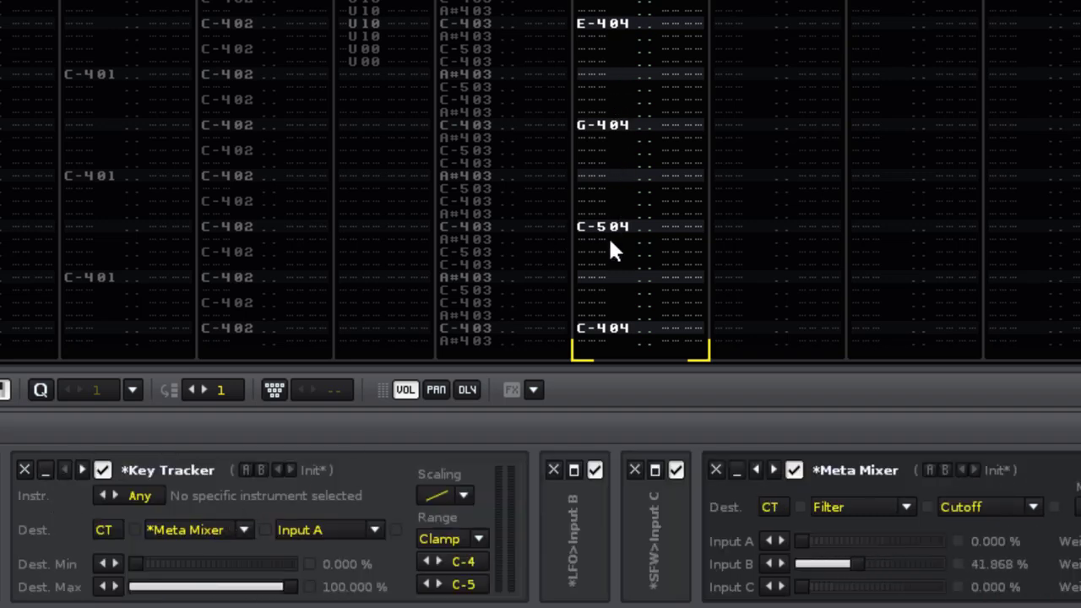
pyautogui.click(46, 470)
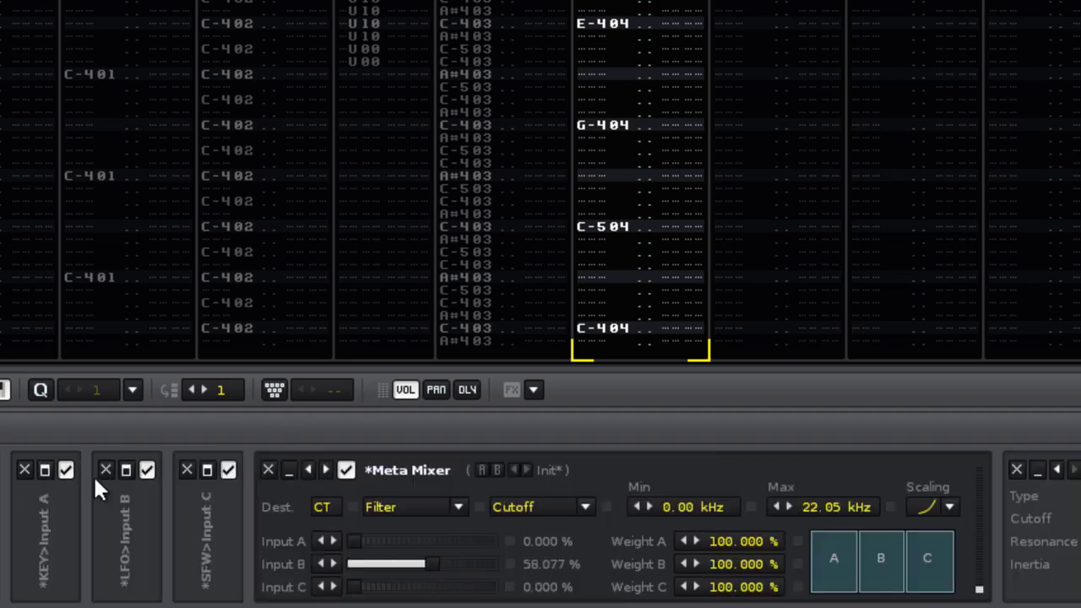
pyautogui.click(124, 471)
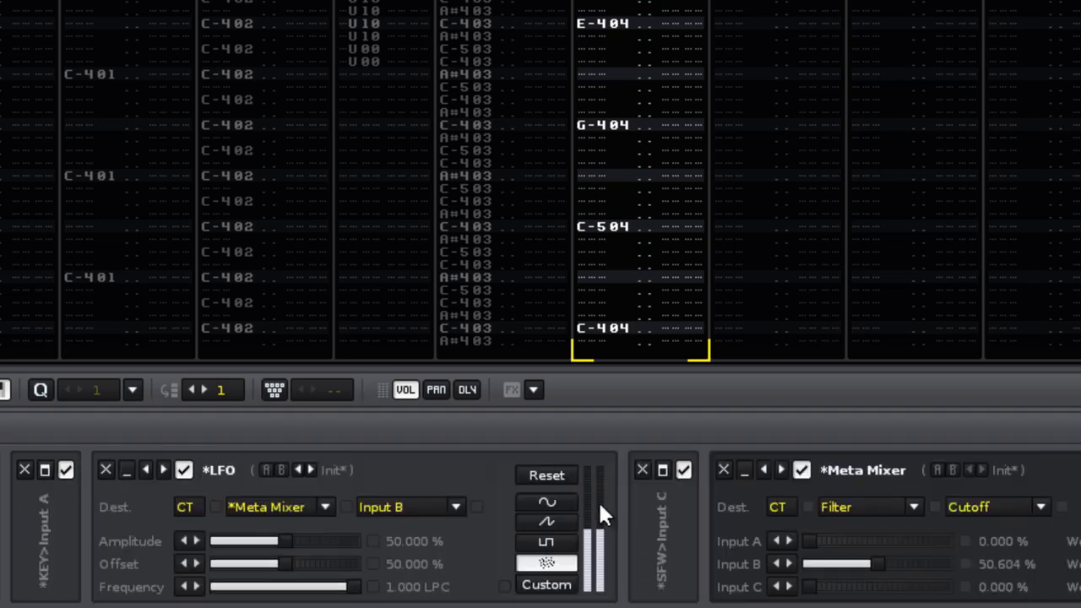
pyautogui.click(126, 470)
pyautogui.click(207, 471)
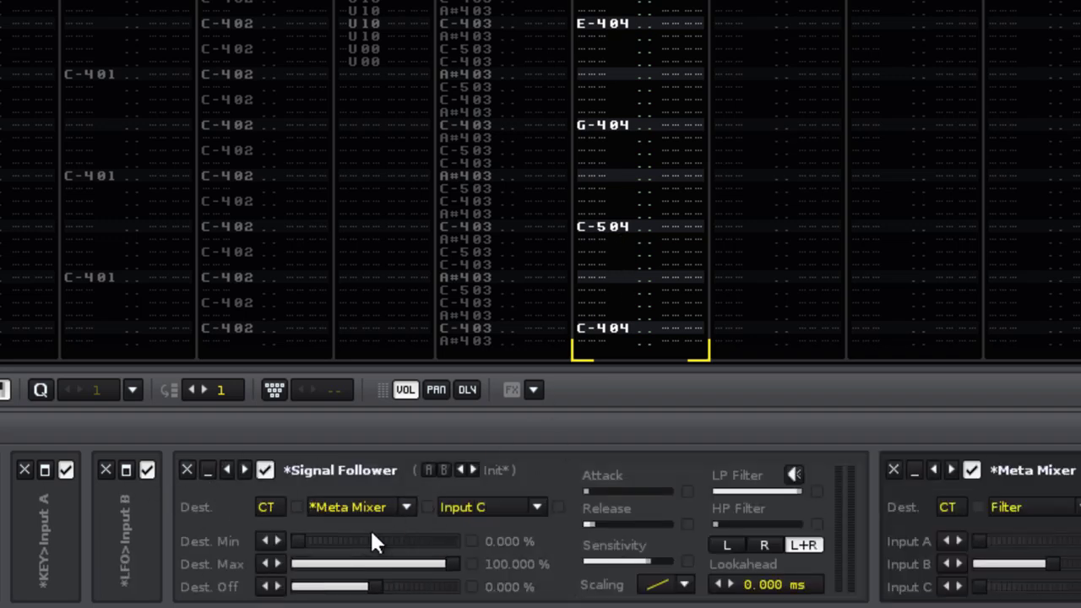
pyautogui.click(207, 470)
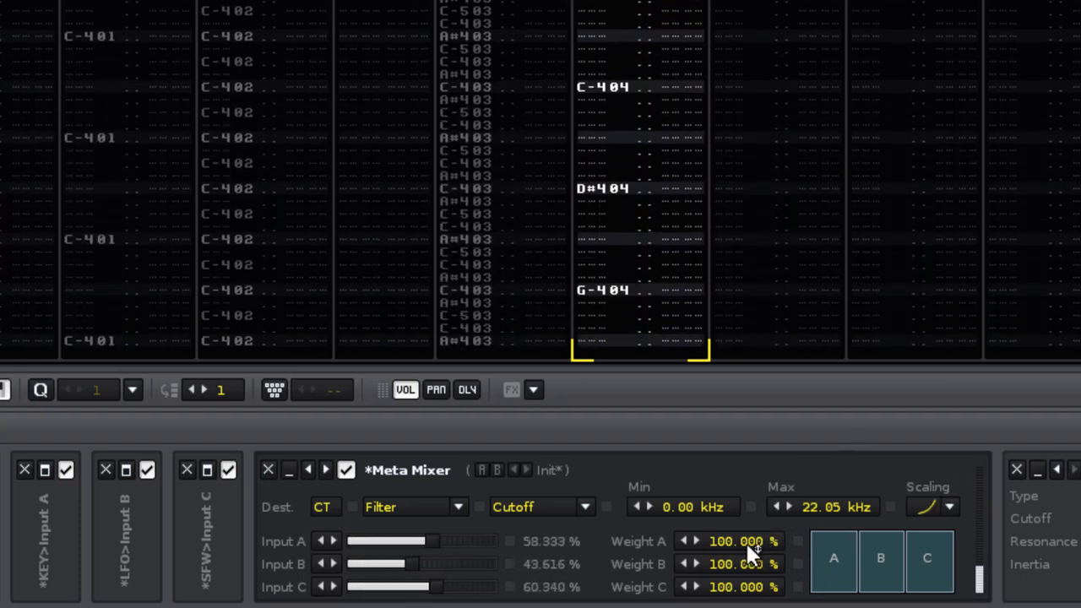
pyautogui.moveTo(733, 541); pyautogui.dragTo(752, 606)
pyautogui.moveTo(756, 565); pyautogui.dragTo(758, 590)
# Restore Weight A to 100%, then switch the Drums EQ 5 to Sliders Only and back to Full Display.
pyautogui.moveTo(752, 540); pyautogui.dragTo(752, 517)
pyautogui.hotkey('shift', 'Tab')
pyautogui.hotkey('shift', 'Tab')
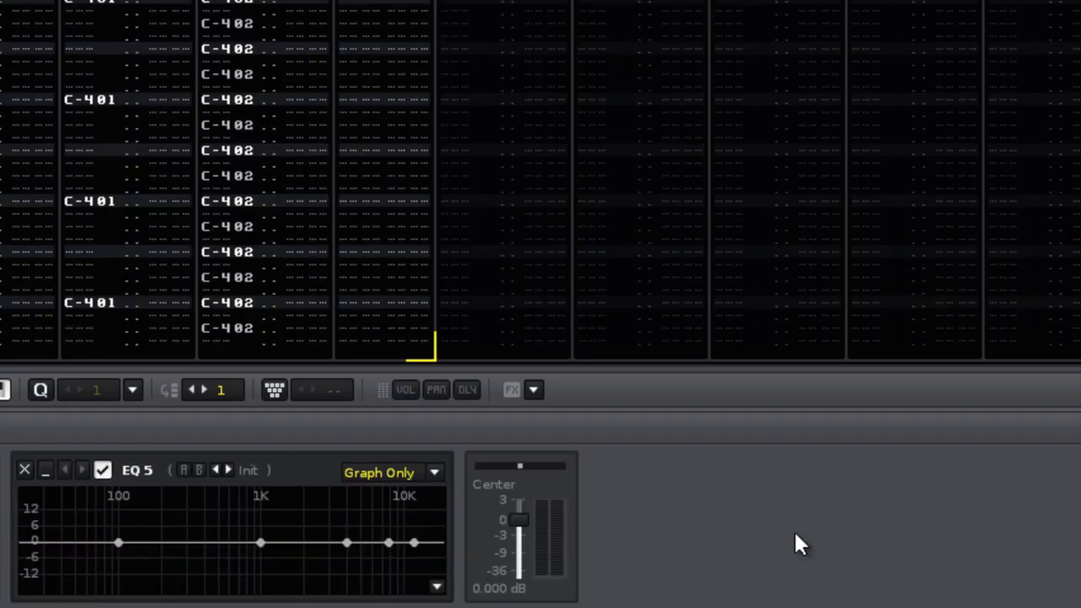
pyautogui.click(480, 472)
pyautogui.click(473, 432)
pyautogui.click(560, 470)
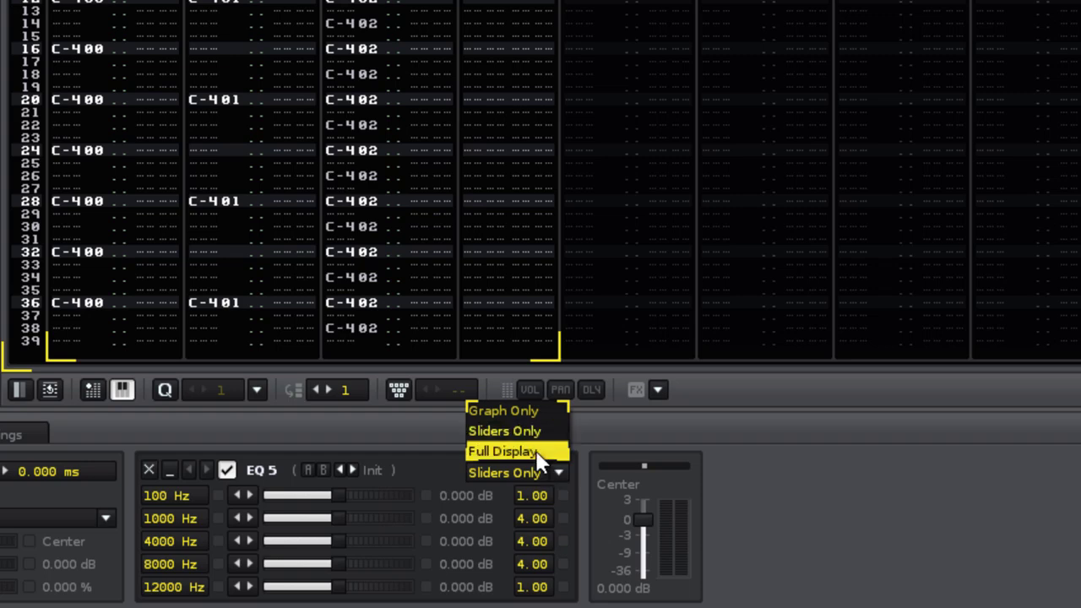
pyautogui.click(537, 450)
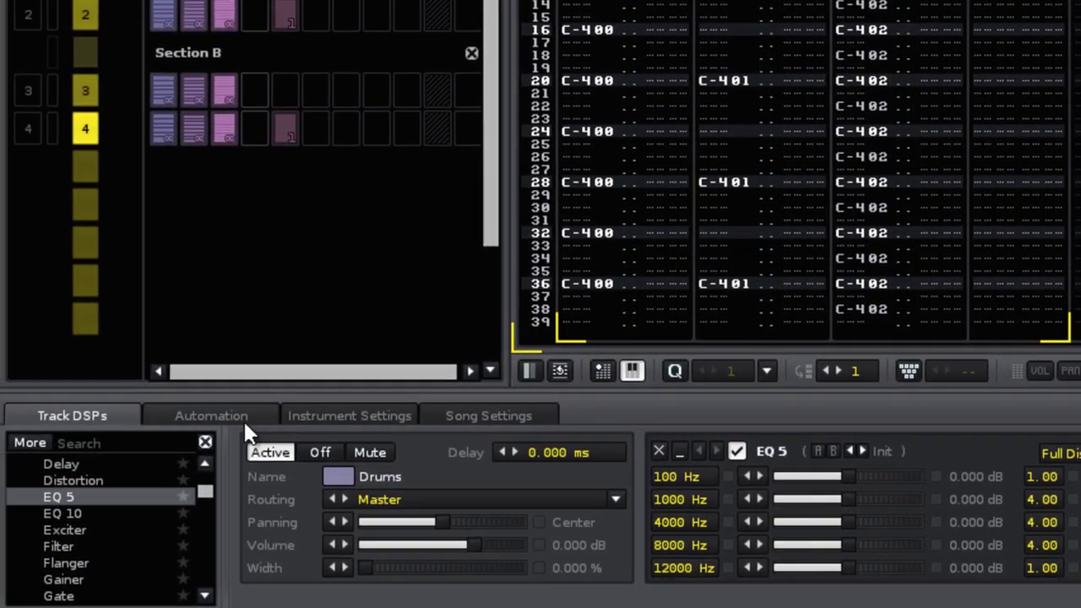
# Glance at the Drums automation, then open the Multiband Send crossover Type list.
pyautogui.click(228, 419)
pyautogui.moveTo(224, 507); pyautogui.dragTo(232, 566)
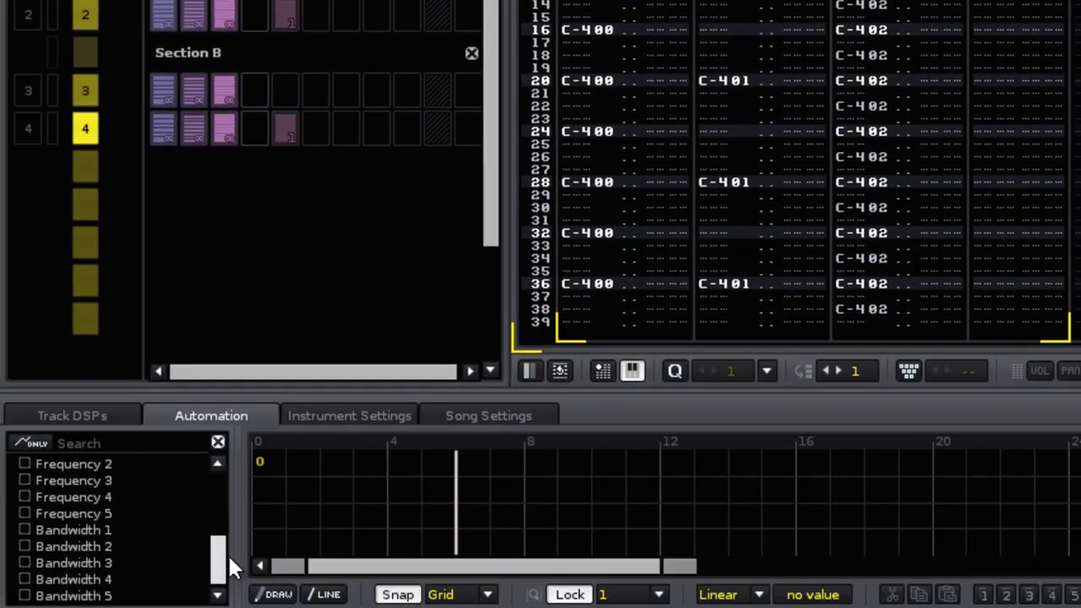
pyautogui.click(72, 415)
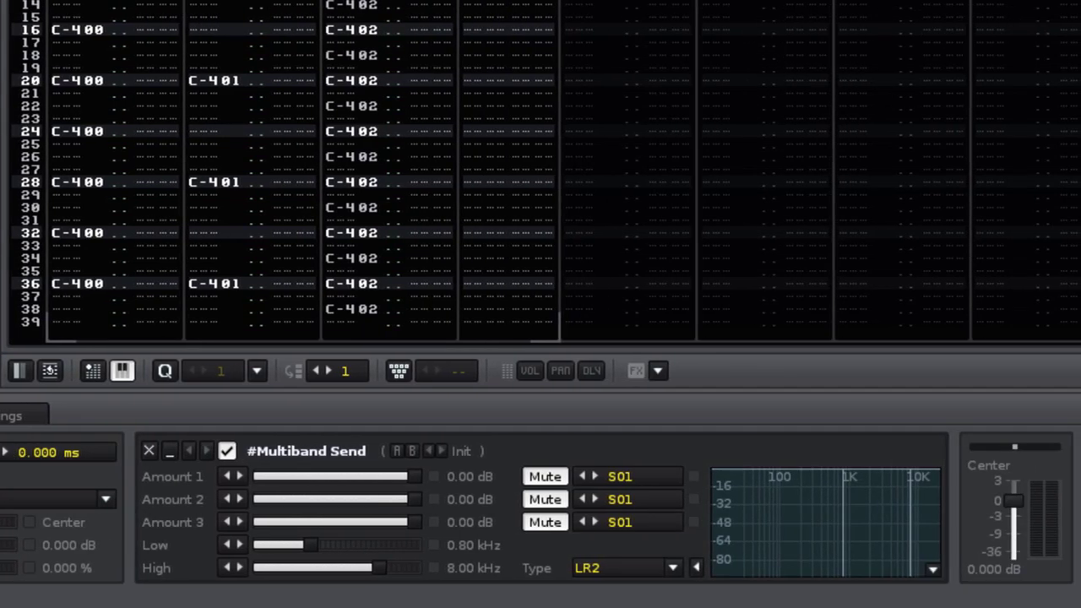
pyautogui.click(671, 568)
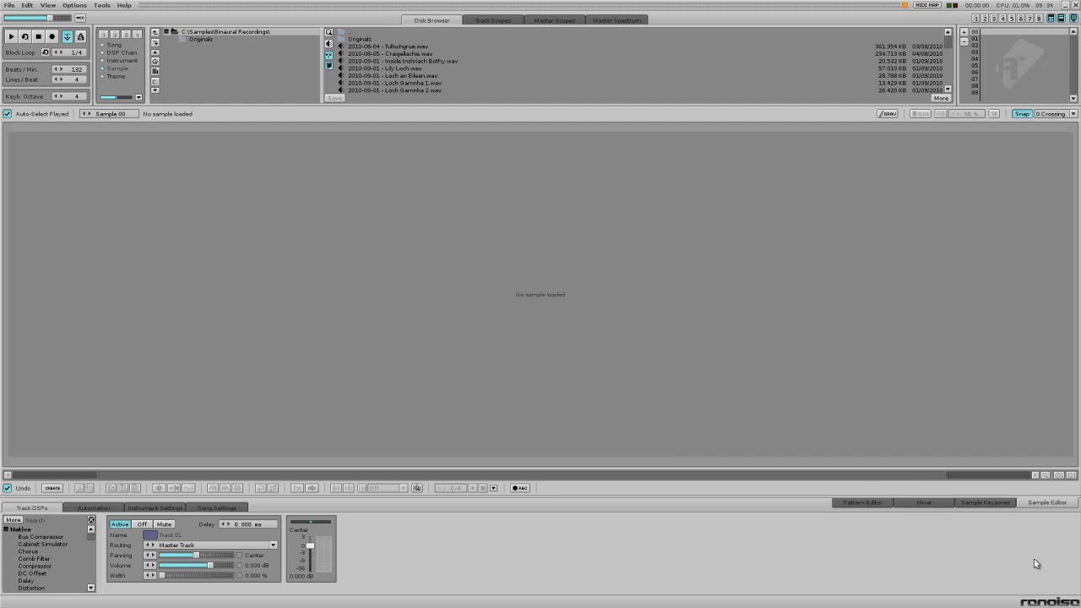
# Load '2010-08-04 - Tullochgrue.wav' from the Disk Browser into the Sample Editor.
pyautogui.doubleClick(412, 47)
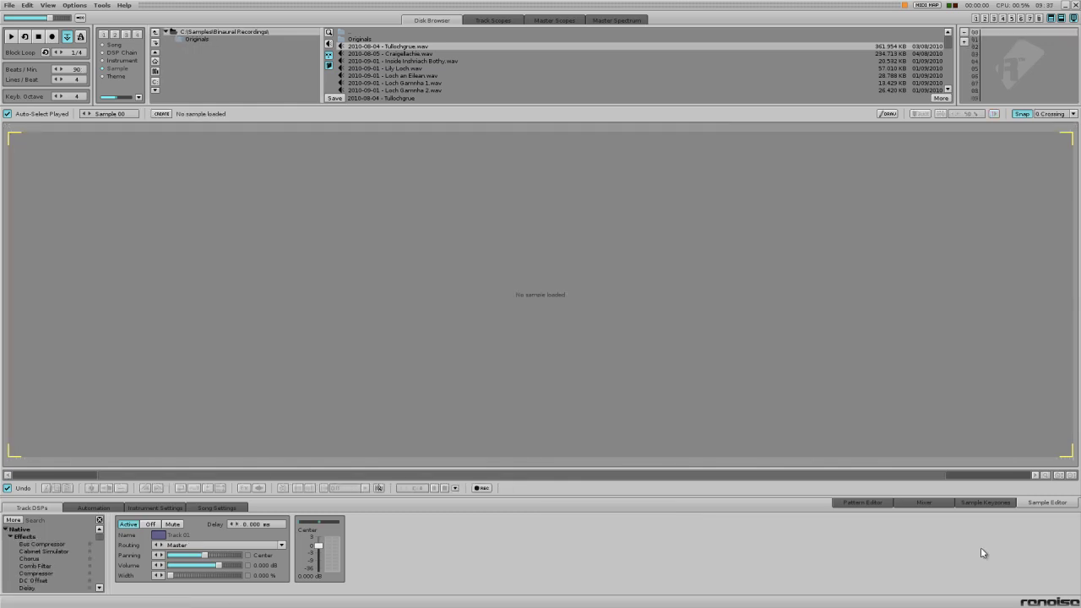
pyautogui.doubleClick(400, 47)
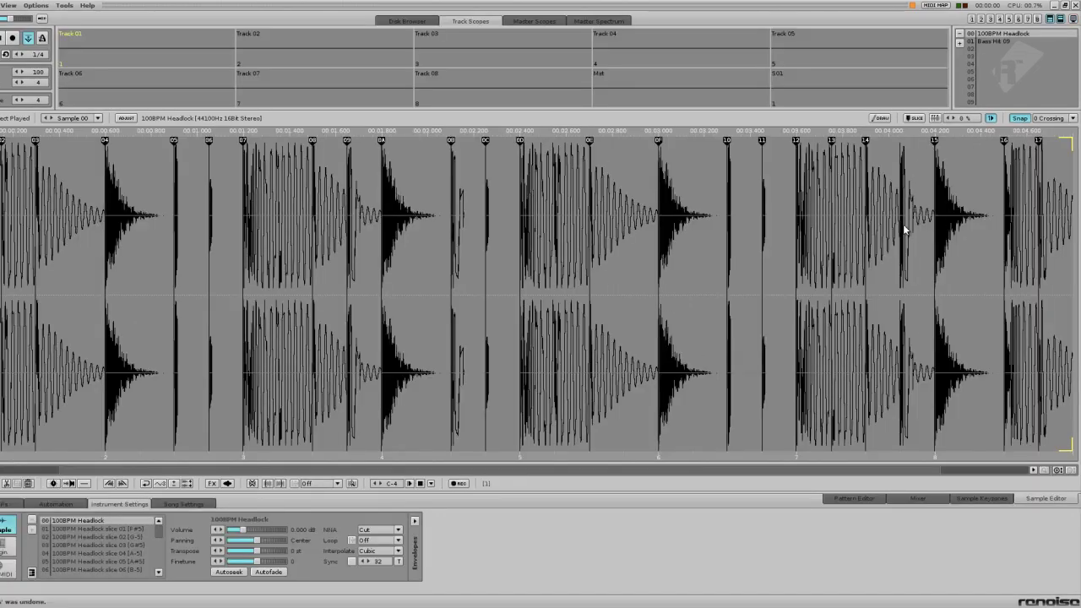
# Destructively render the drum loop's slices into separate samples.
pyautogui.click(967, 503)
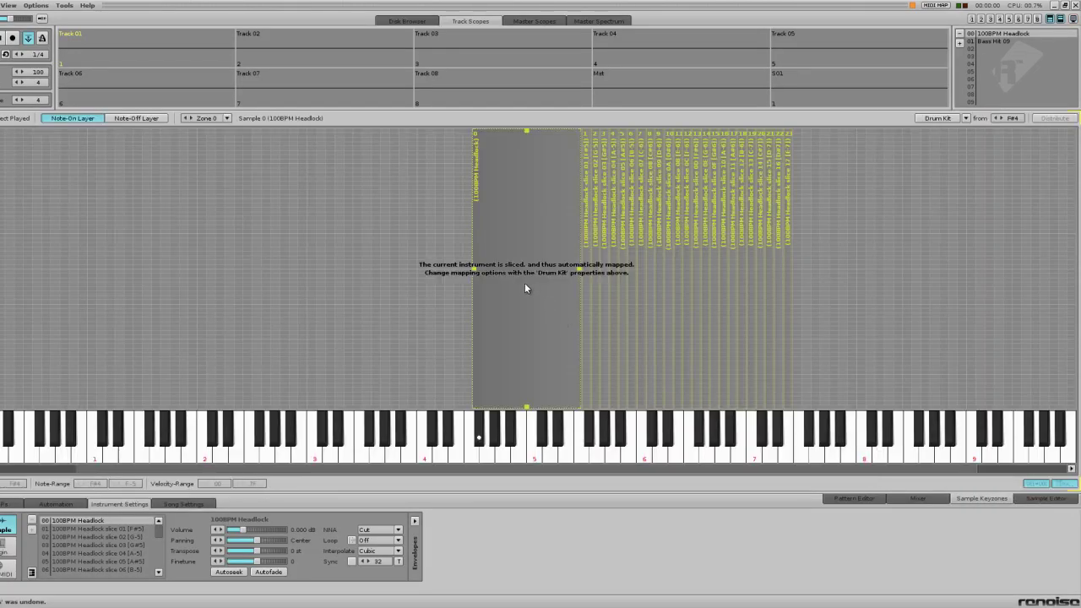
pyautogui.click(1039, 499)
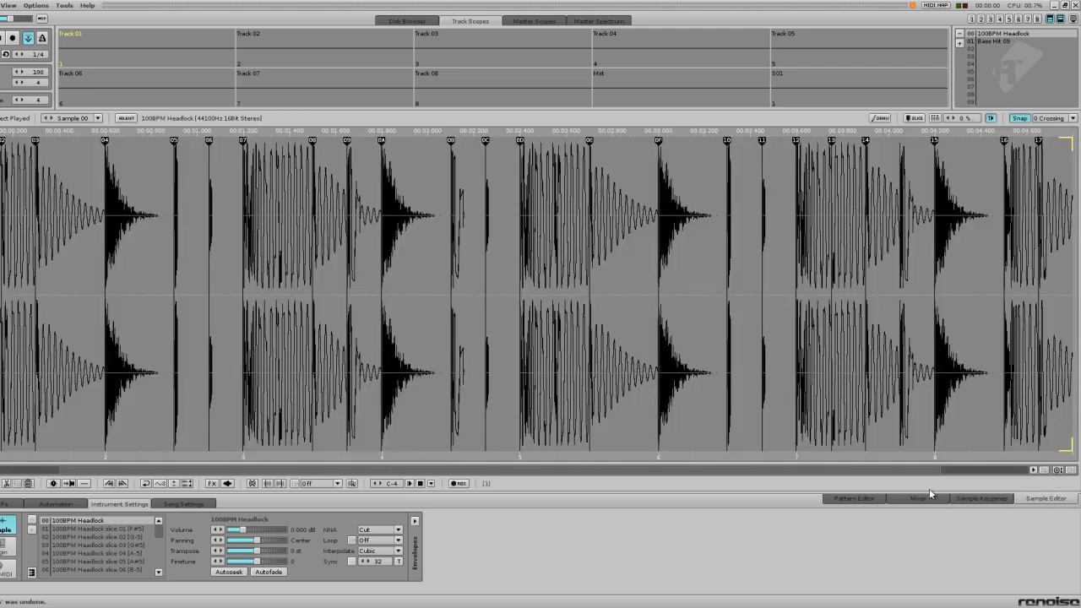
pyautogui.rightClick(476, 293)
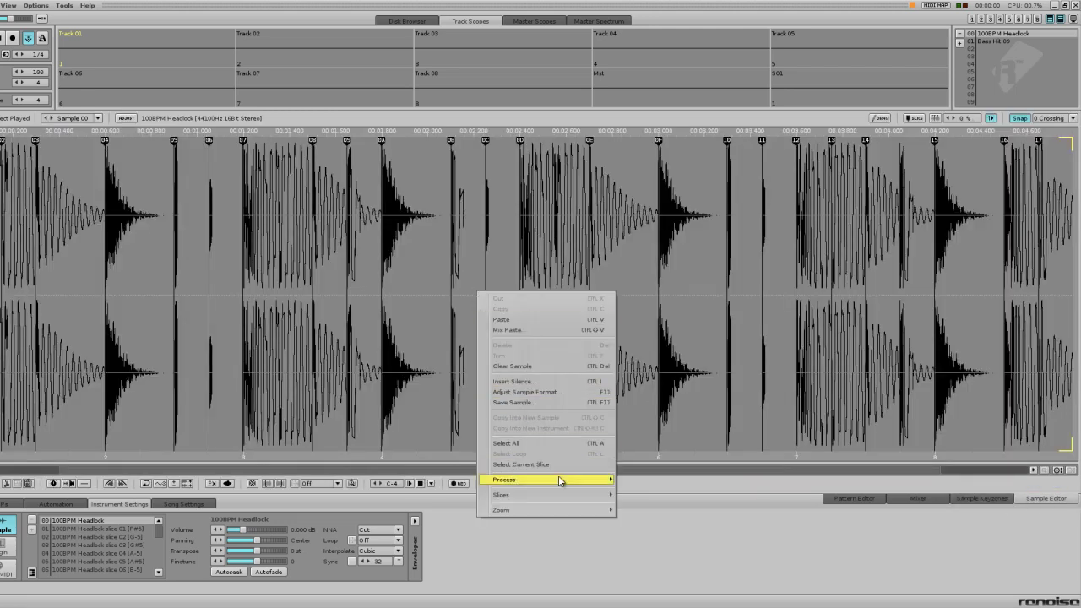
pyautogui.moveTo(570, 494)
pyautogui.click(671, 545)
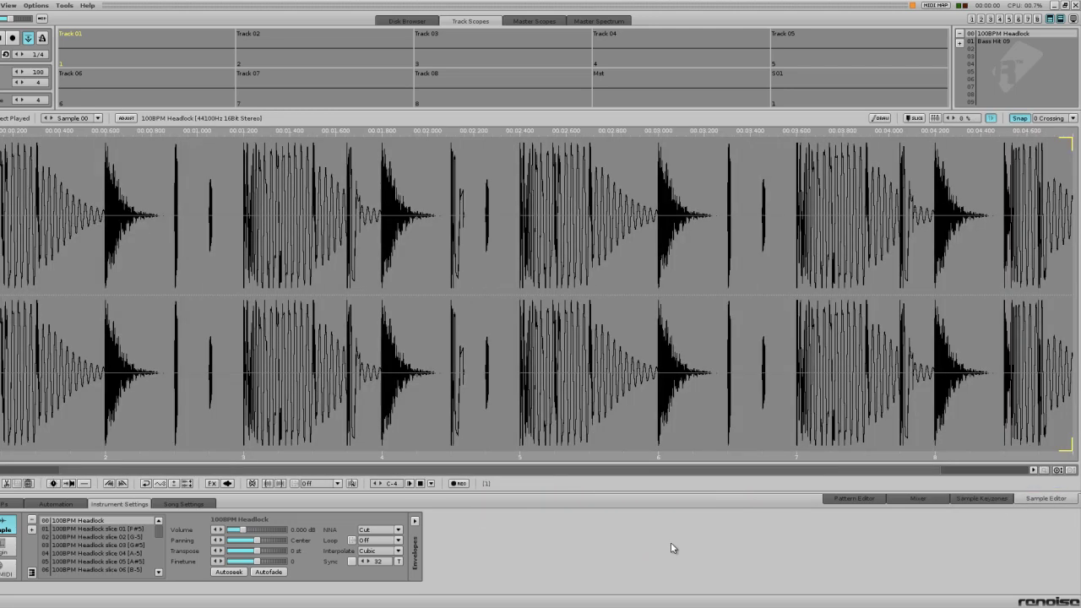
# Check keyzones 23 and 0 in the keyzone map, then show keyzone 0's waveform.
pyautogui.click(969, 498)
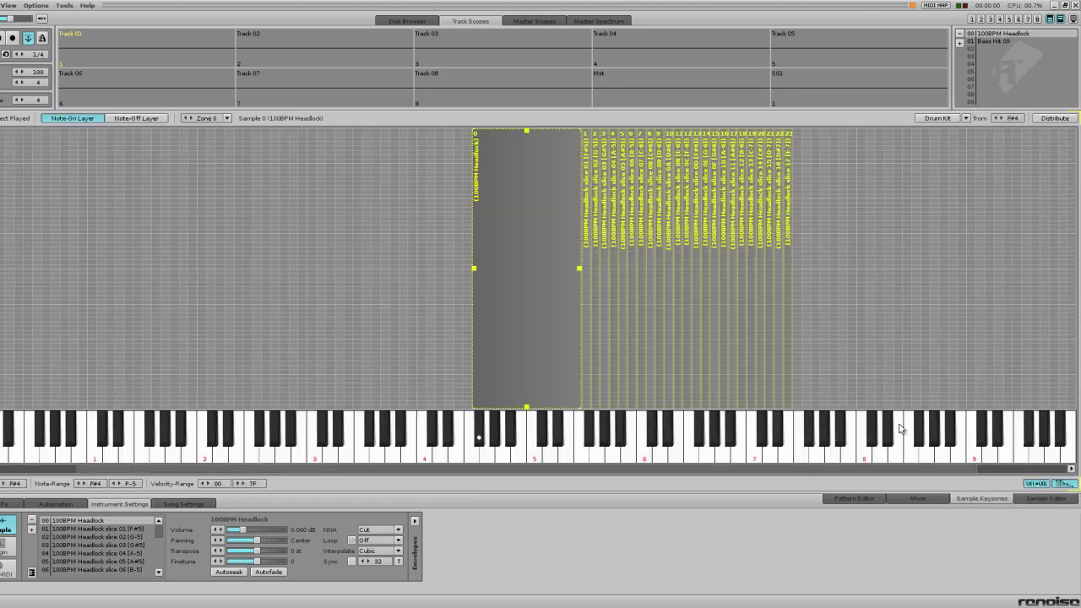
pyautogui.click(785, 272)
pyautogui.moveTo(785, 270)
pyautogui.mouseDown()
pyautogui.moveTo(879, 275)
pyautogui.moveTo(794, 294)
pyautogui.moveTo(833, 268)
pyautogui.moveTo(925, 267)
pyautogui.moveTo(789, 267)
pyautogui.mouseUp()
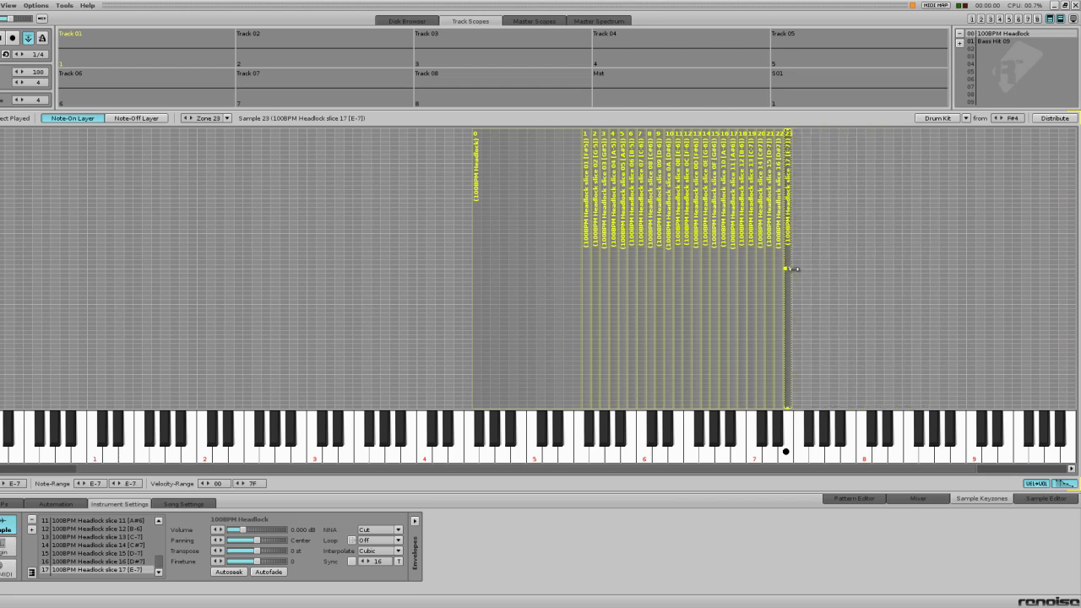
pyautogui.click(527, 281)
pyautogui.click(1044, 498)
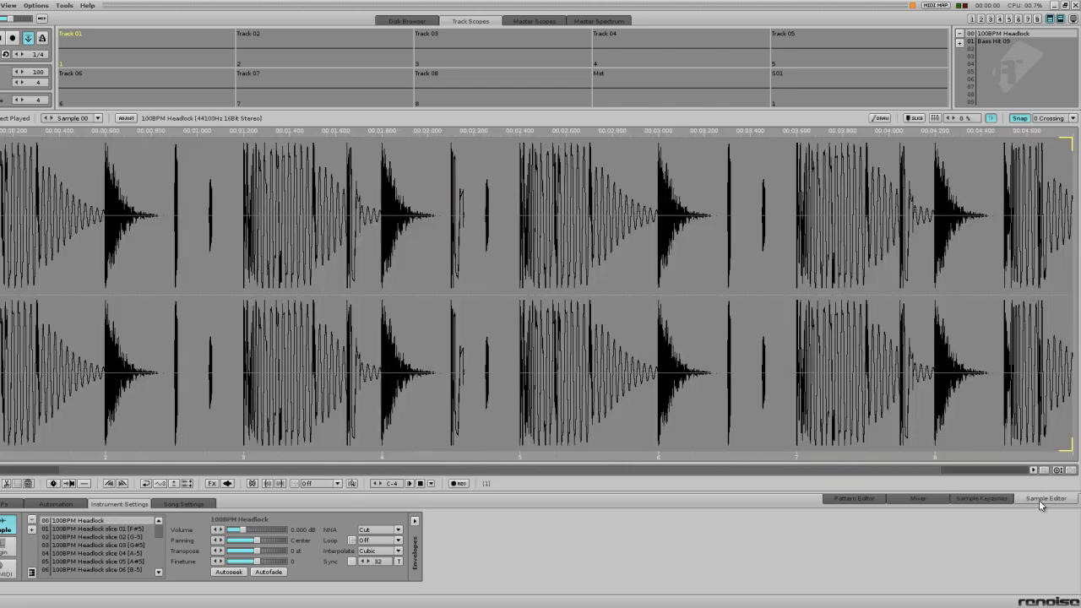
# Delete part of a drum hit, then undo the deletion.
pyautogui.click(283, 180)
pyautogui.moveTo(287, 184); pyautogui.dragTo(342, 213)
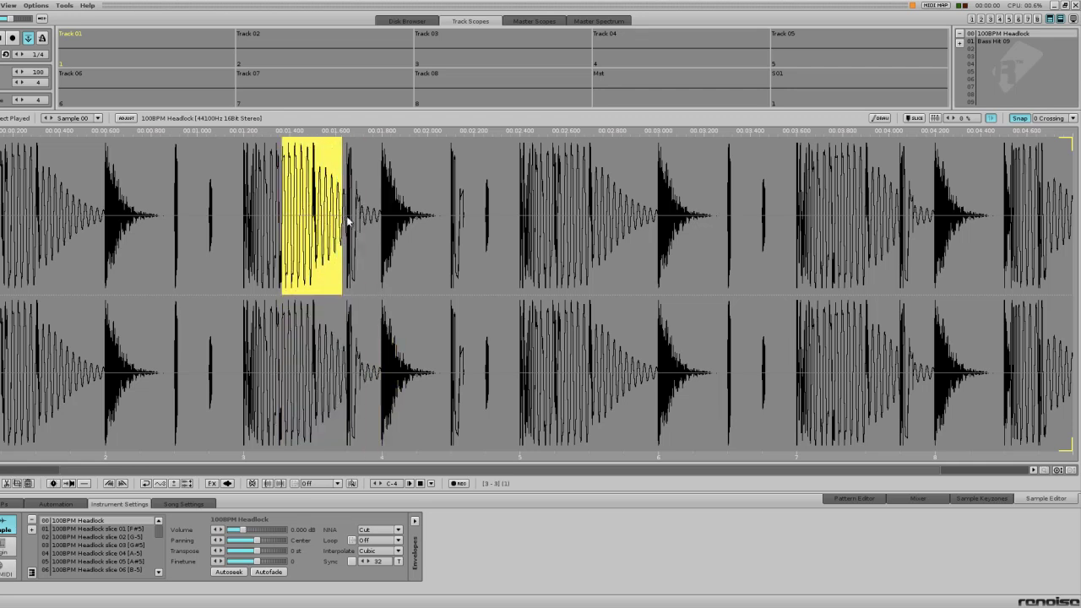
pyautogui.press('Delete')
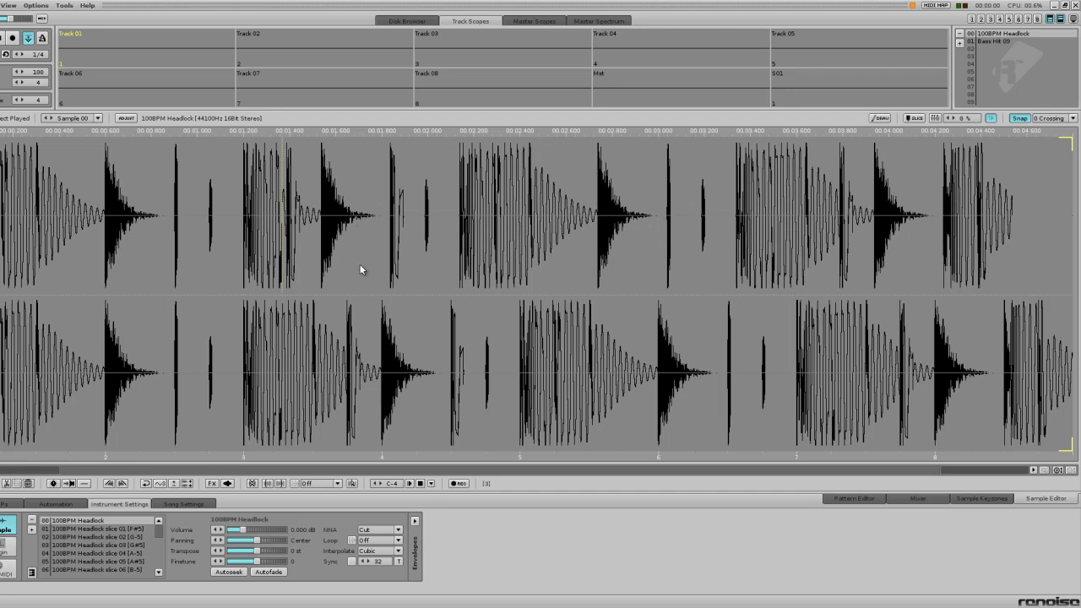
pyautogui.hotkey('ctrl', 'z')
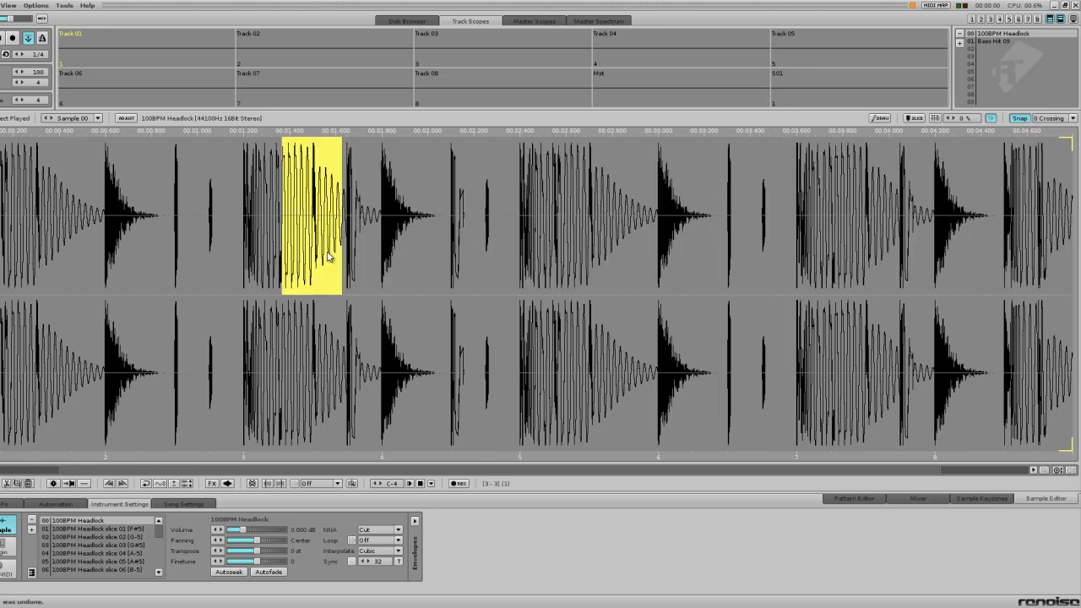
# Insert one second of silence, then silence at a two-channel selection, undoing each.
pyautogui.click(267, 289)
pyautogui.rightClick(266, 288)
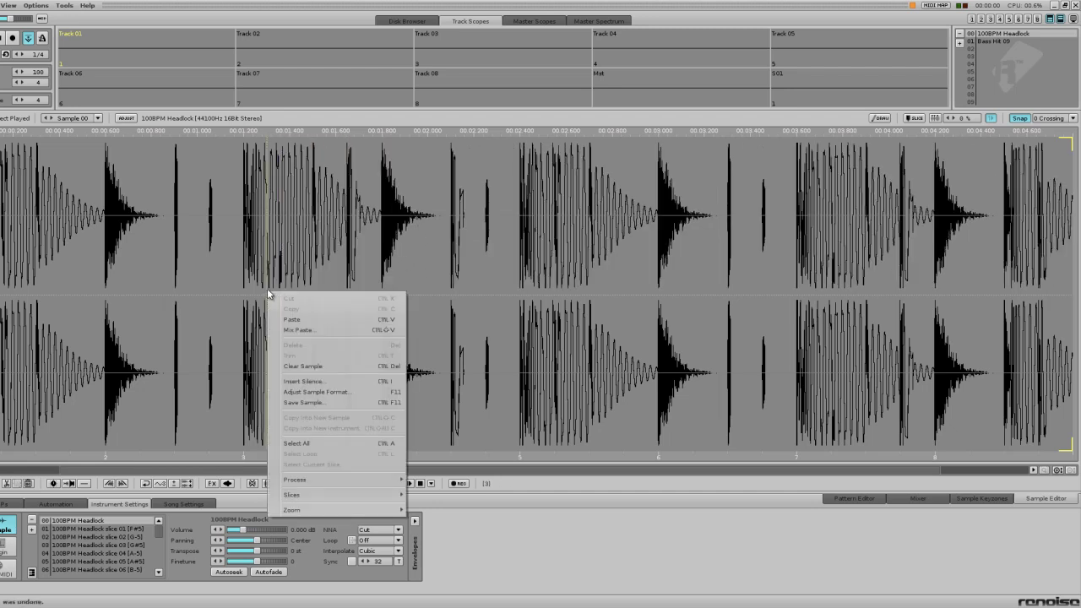
pyautogui.click(337, 382)
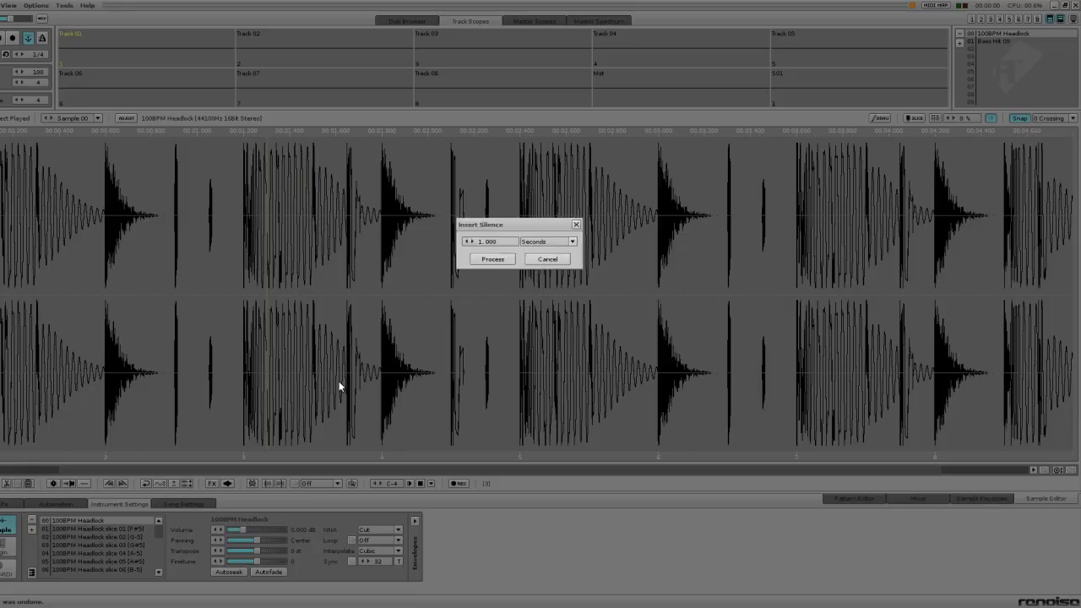
pyautogui.click(502, 265)
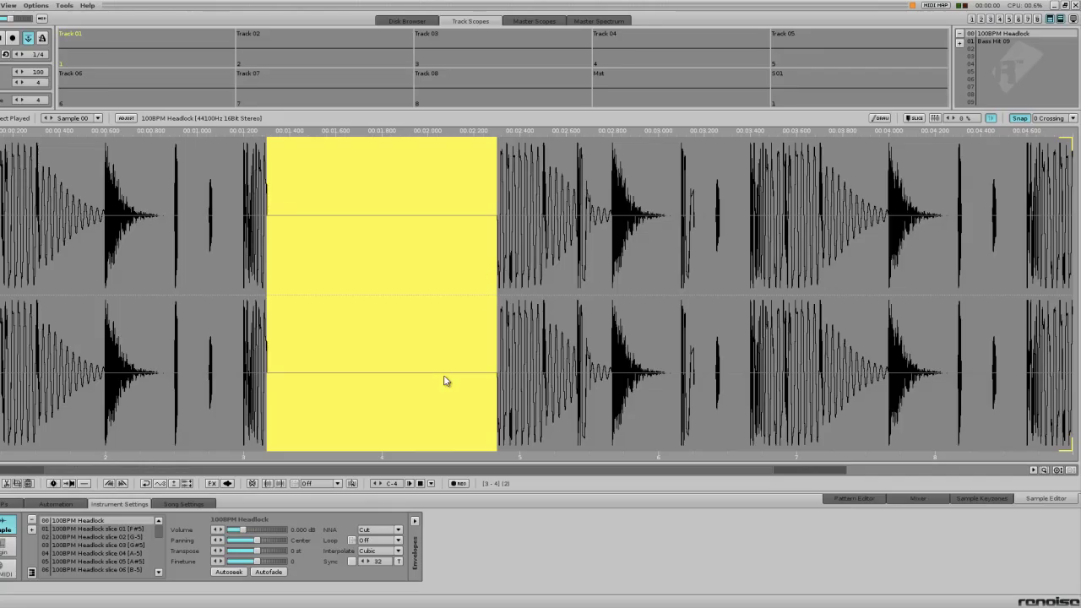
pyautogui.hotkey('ctrl', 'z')
pyautogui.moveTo(259, 271); pyautogui.dragTo(376, 282)
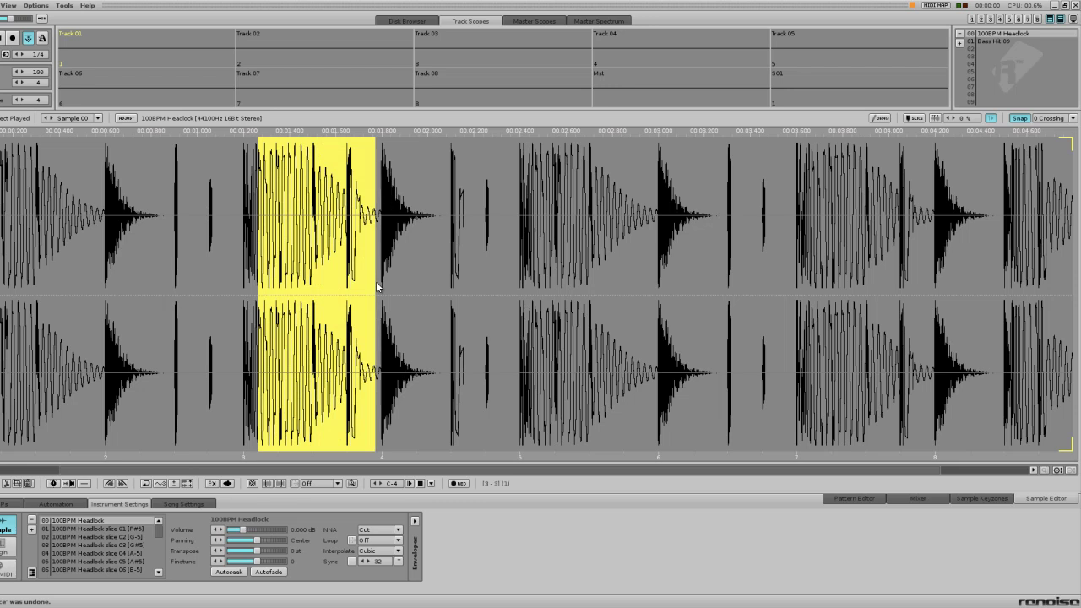
pyautogui.rightClick(293, 382)
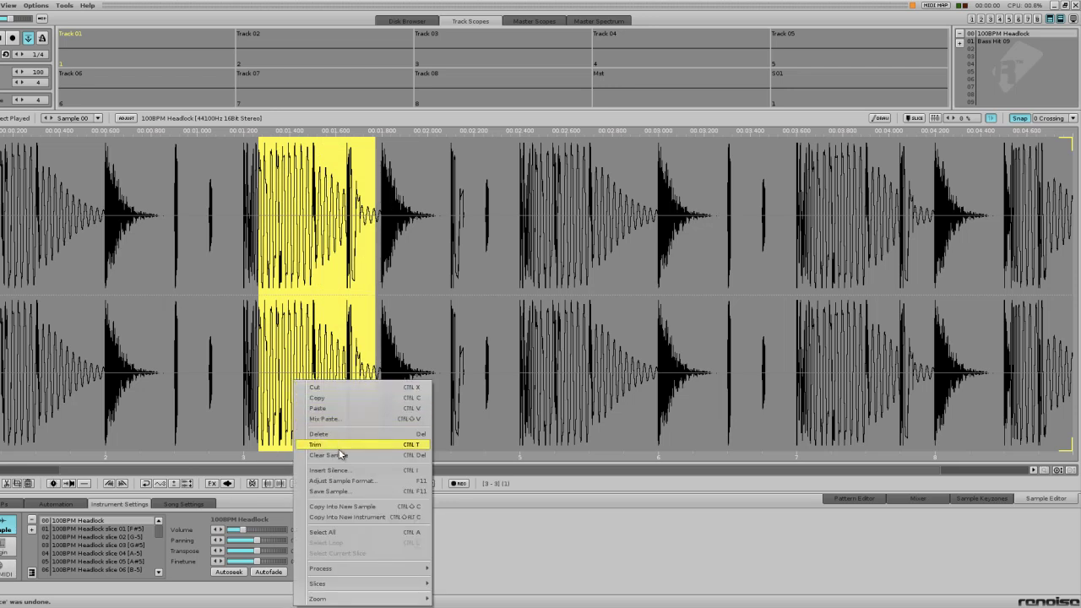
pyautogui.click(346, 469)
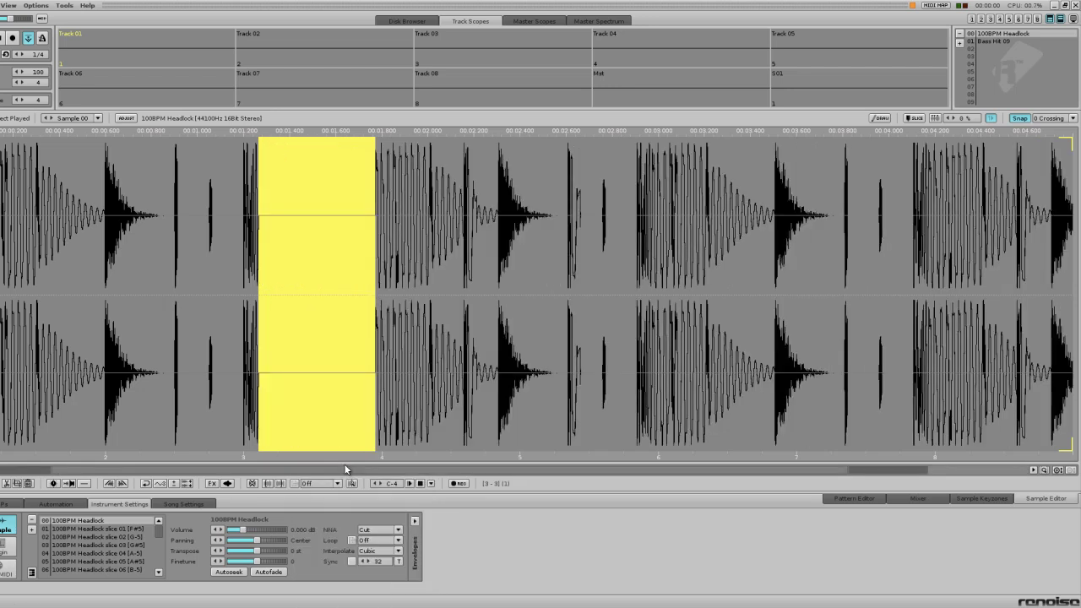
pyautogui.hotkey('ctrl', 'z')
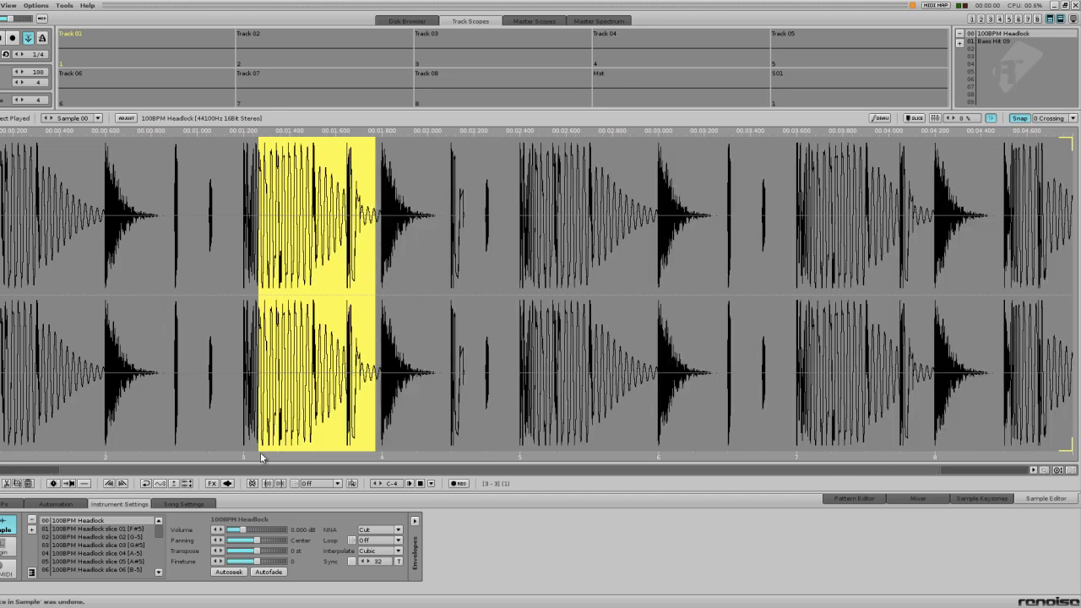
# Silence the selected region and undo, then apply a processing tool four times.
pyautogui.click(82, 483)
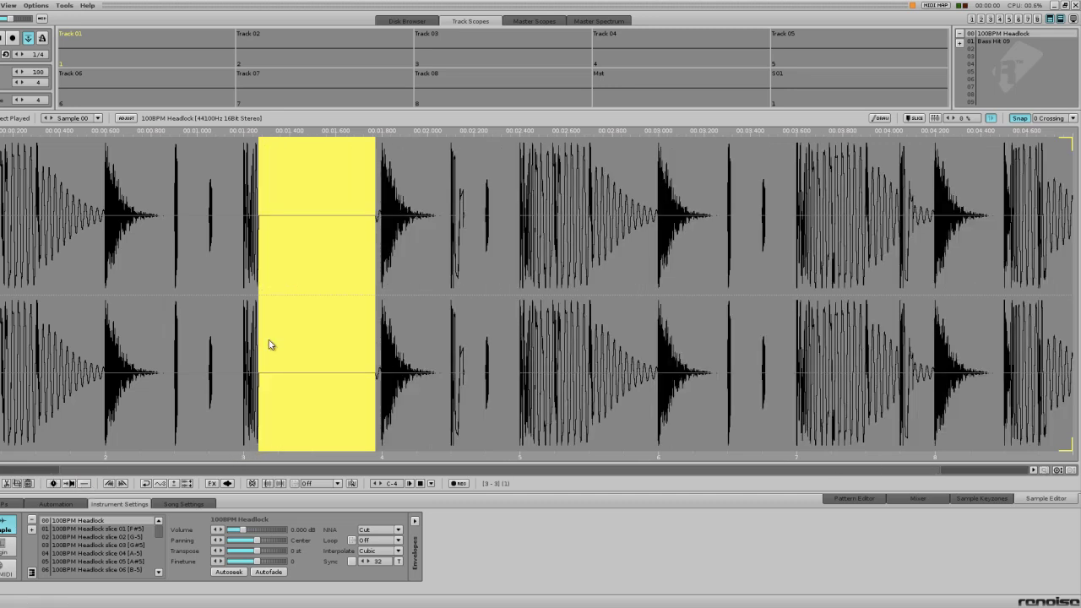
pyautogui.hotkey('ctrl', 'z')
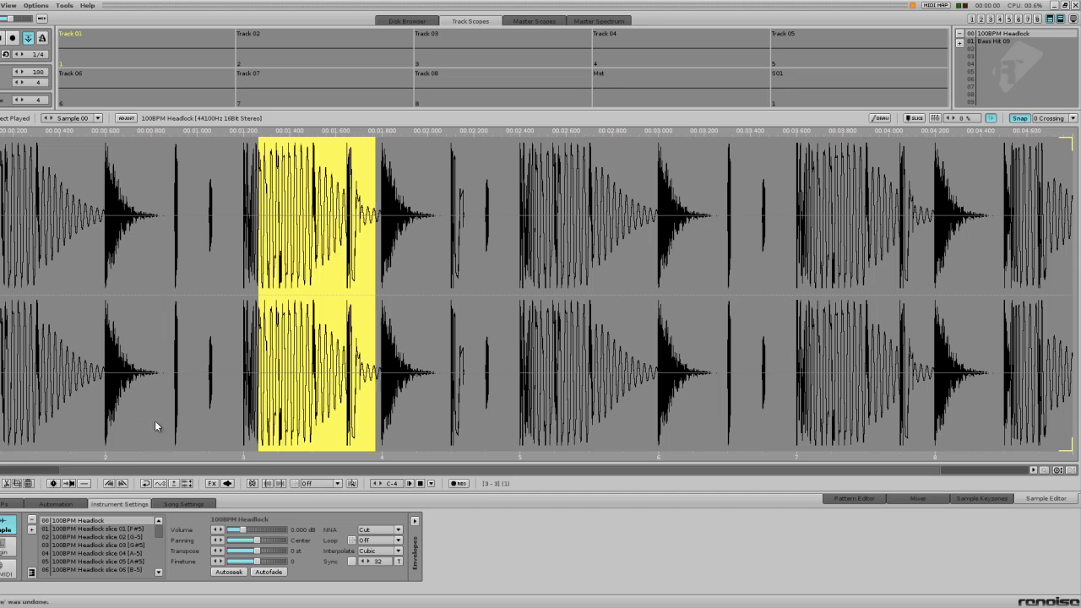
pyautogui.click(174, 483)
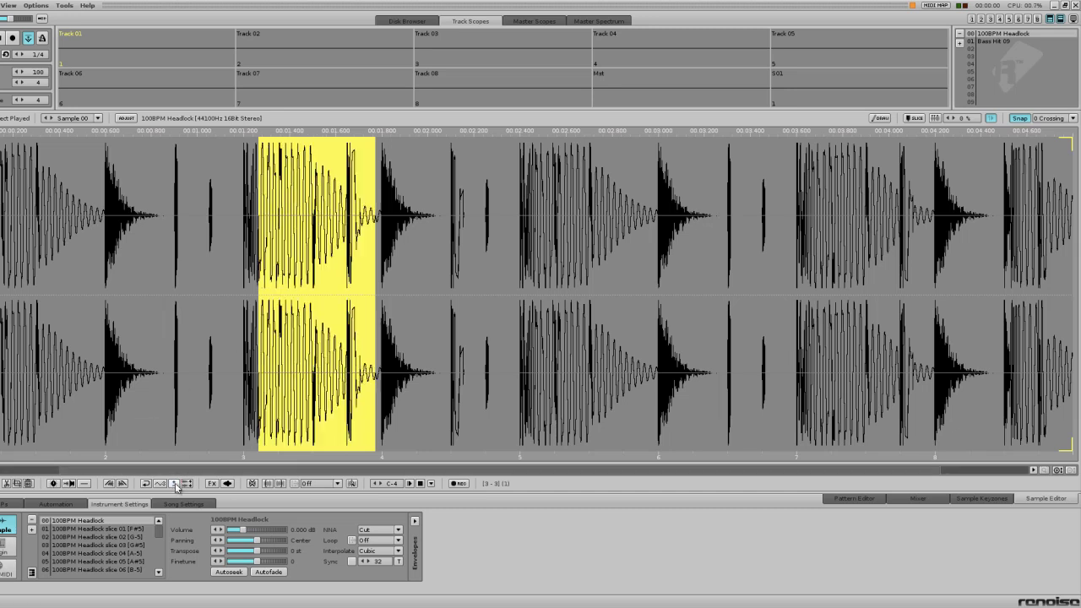
pyautogui.click(175, 484)
pyautogui.click(175, 483)
pyautogui.click(175, 483)
# Delete a short selection from the top channel only.
pyautogui.click(276, 231)
pyautogui.moveTo(260, 222); pyautogui.dragTo(326, 211)
pyautogui.press('Delete')
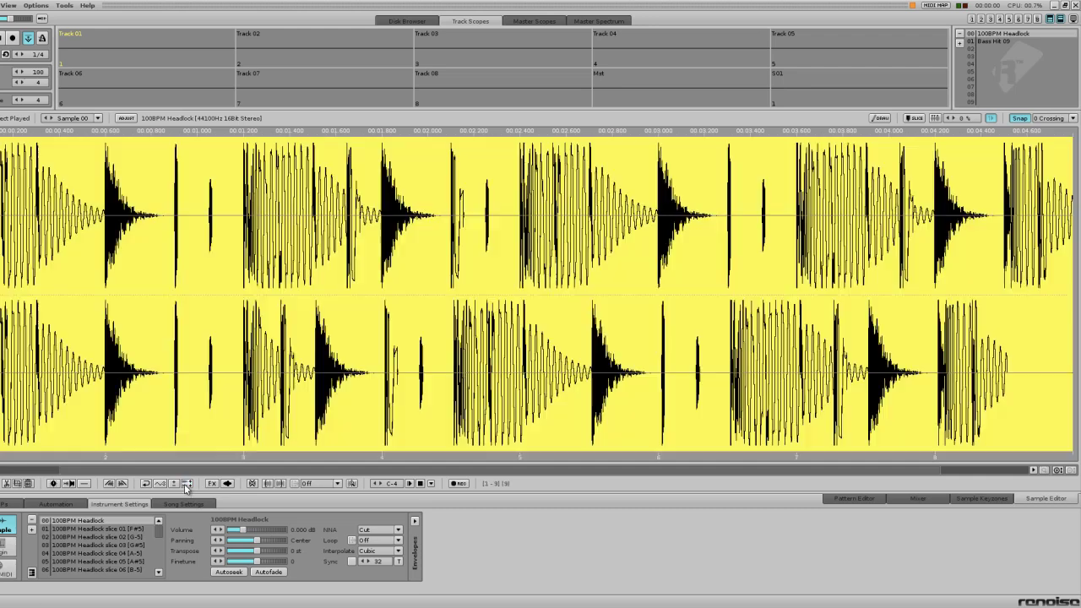
# Swap the loop's left and right channels, then switch to the Bass Hit 09 instrument.
pyautogui.click(188, 484)
pyautogui.click(188, 484)
pyautogui.click(188, 484)
pyautogui.click(188, 484)
pyautogui.click(1001, 41)
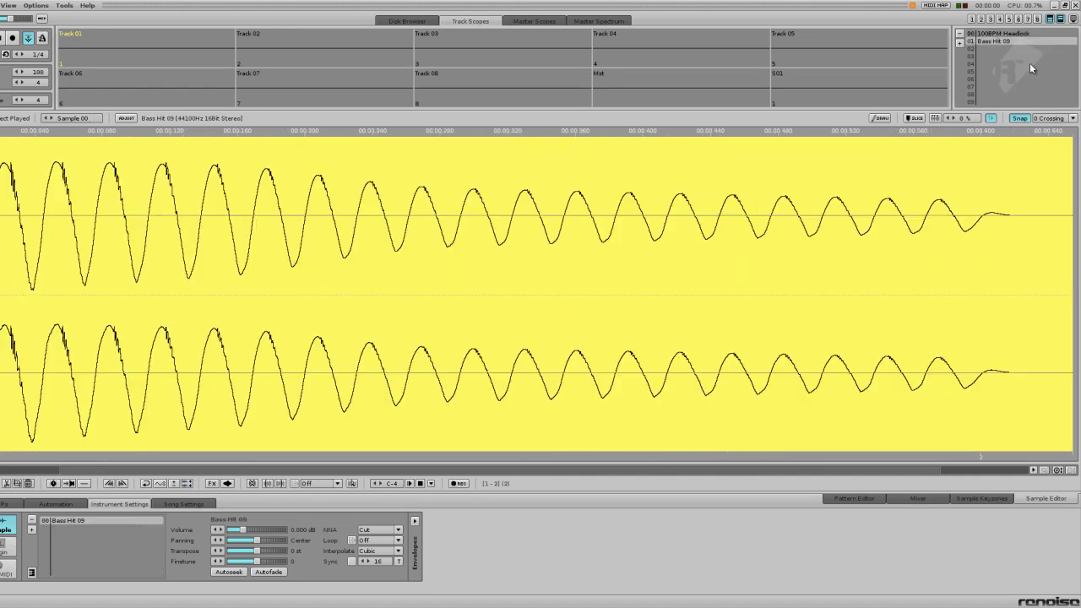
# Preview Bass Hit 09 and set its loop mode to Forward.
pyautogui.press('z')
pyautogui.click(252, 484)
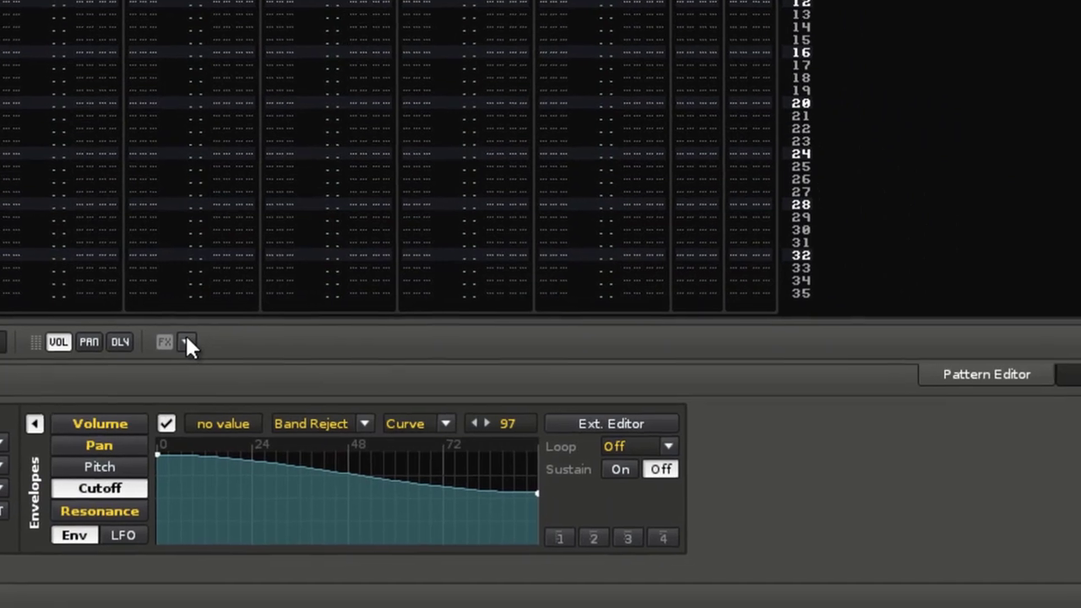
# Browse the Global and Sample Commands submenus of the pattern FX list, then close it.
pyautogui.click(186, 342)
pyautogui.moveTo(228, 400)
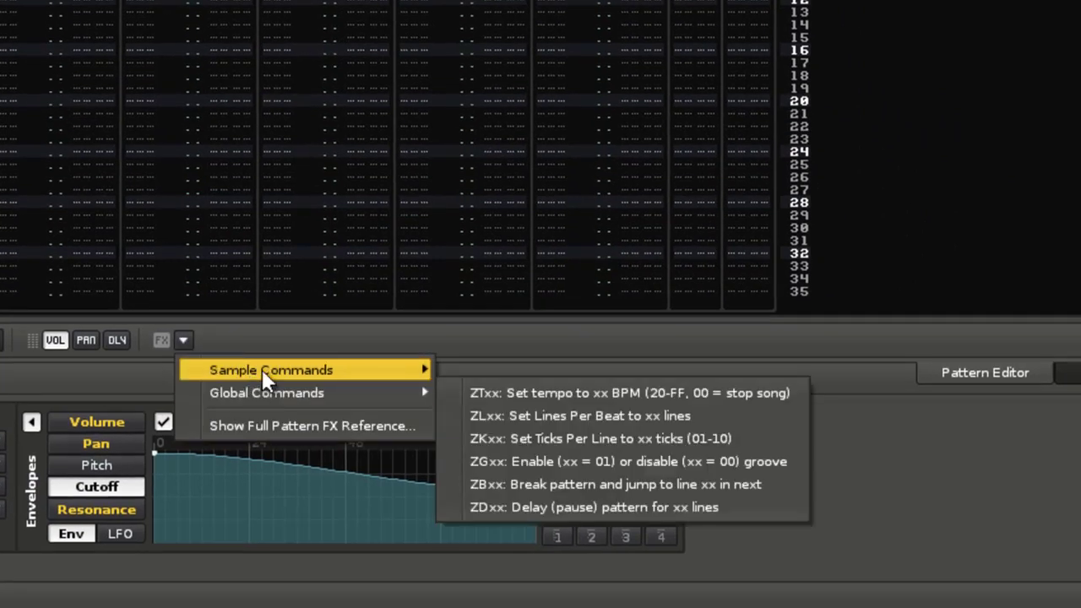
pyautogui.moveTo(270, 369)
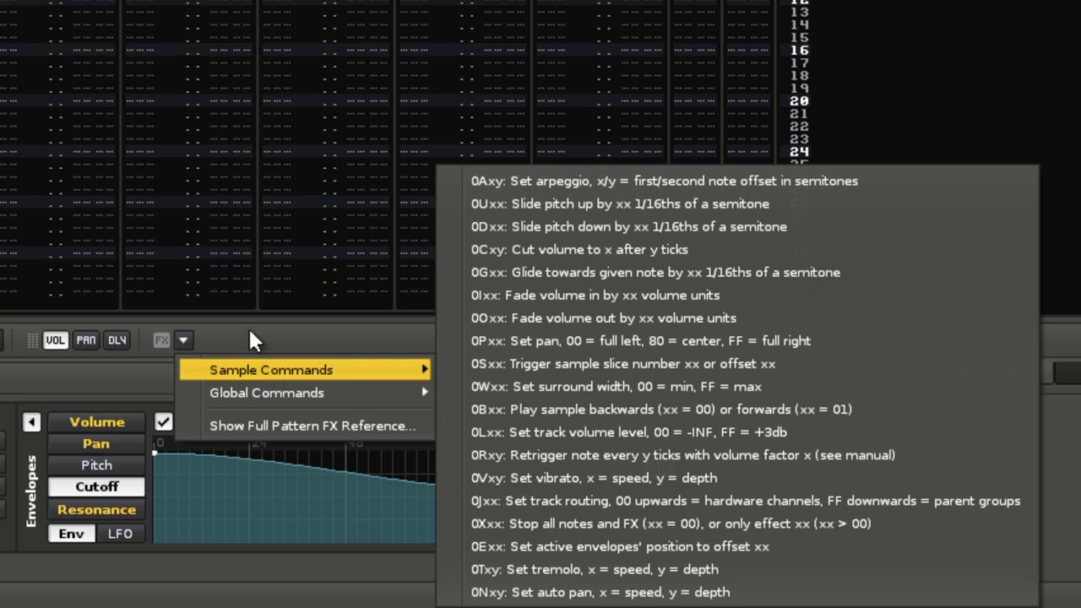
pyautogui.click(251, 339)
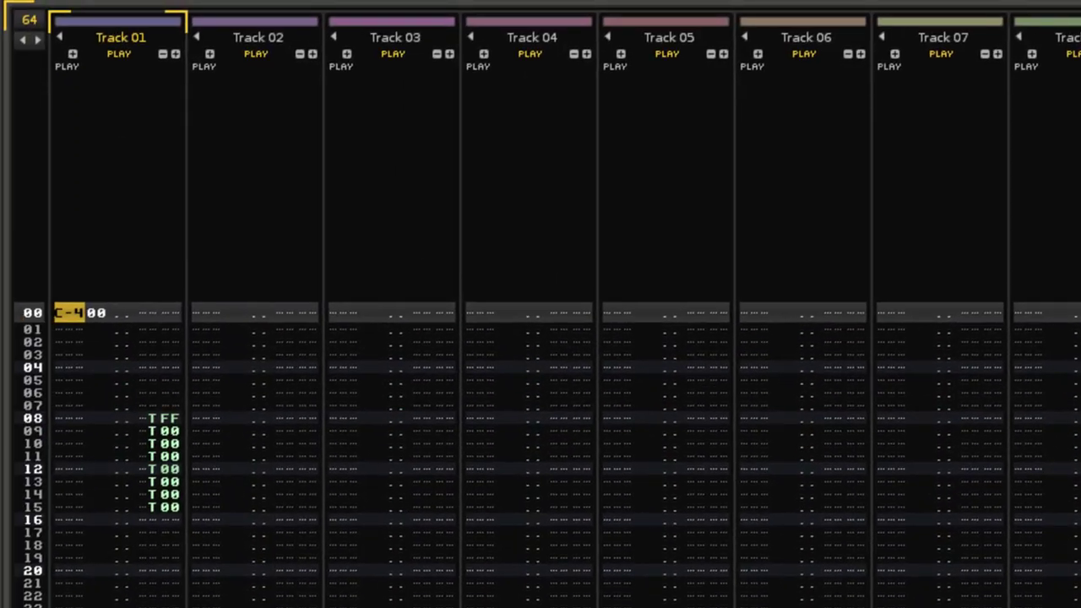
# Play the pattern to hear E40, E00 and E80 reposition the cutoff envelope.
pyautogui.press('space')
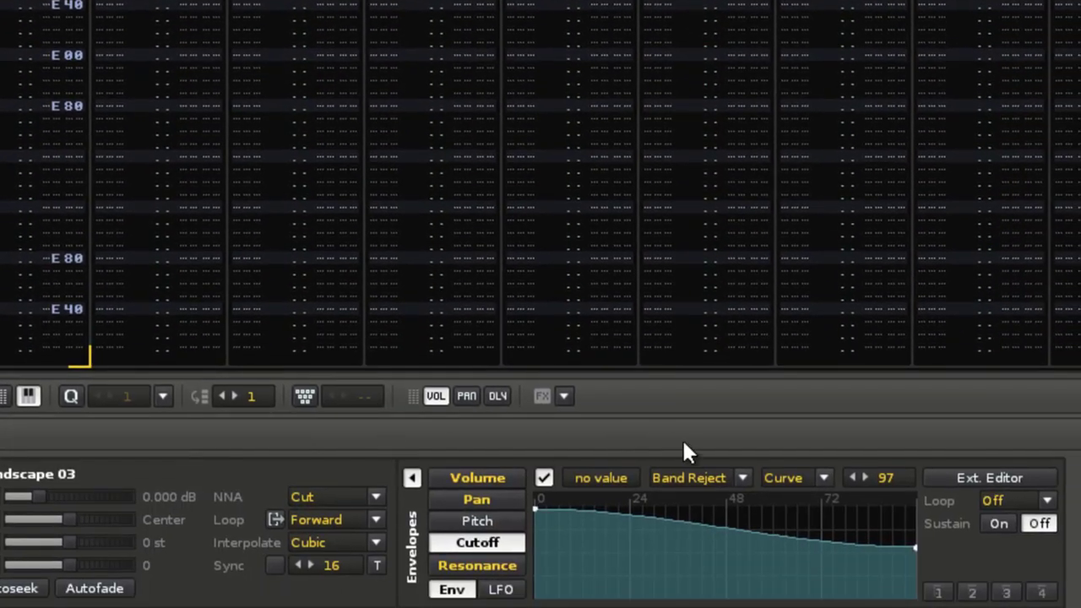
# Detach the Cutoff envelope's external editor into a floating window, reposition it, and play the pattern.
pyautogui.click(973, 477)
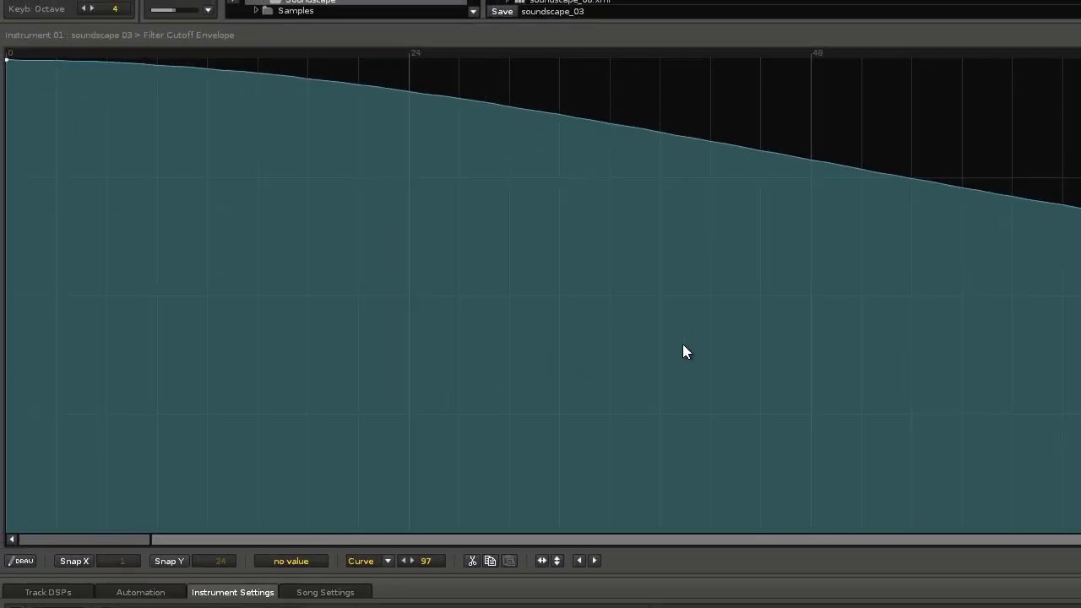
pyautogui.click(1036, 374)
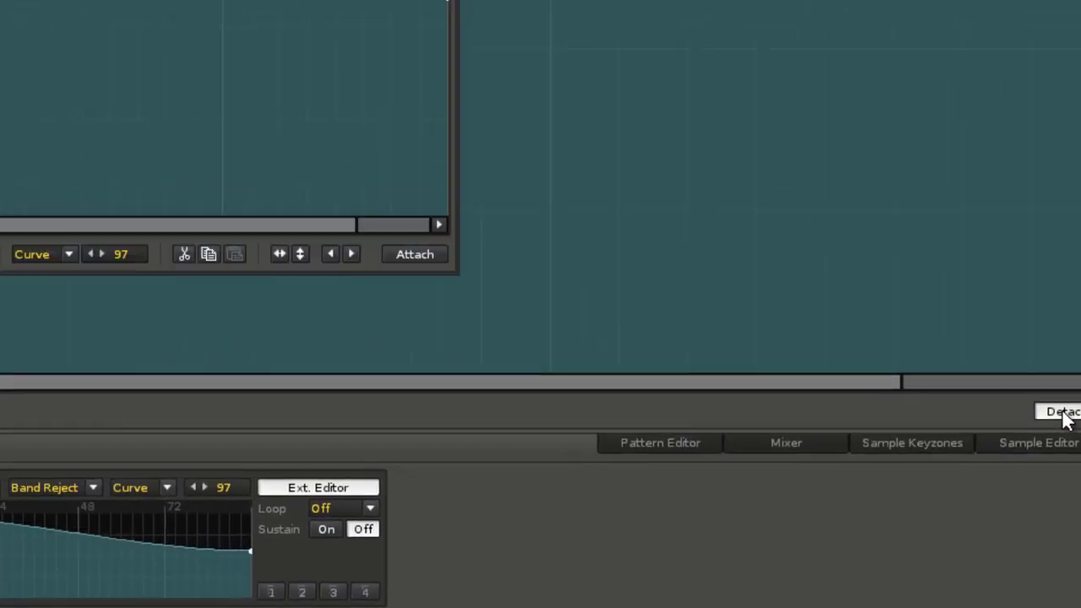
pyautogui.moveTo(341, 59); pyautogui.dragTo(319, 11)
pyautogui.click(660, 13)
pyautogui.click(1026, 13)
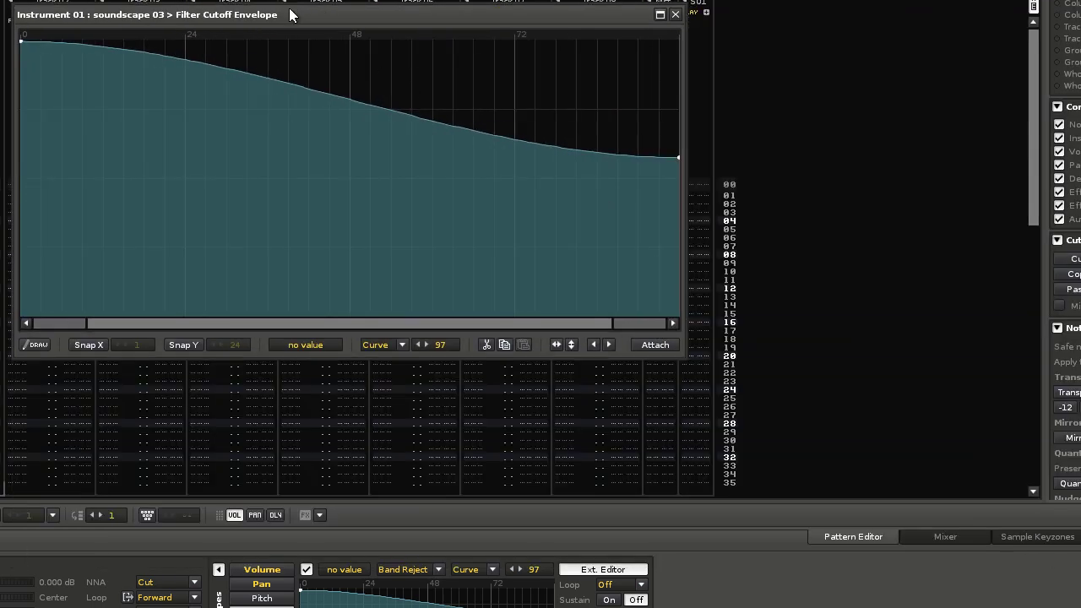
pyautogui.moveTo(347, 51); pyautogui.dragTo(337, 68)
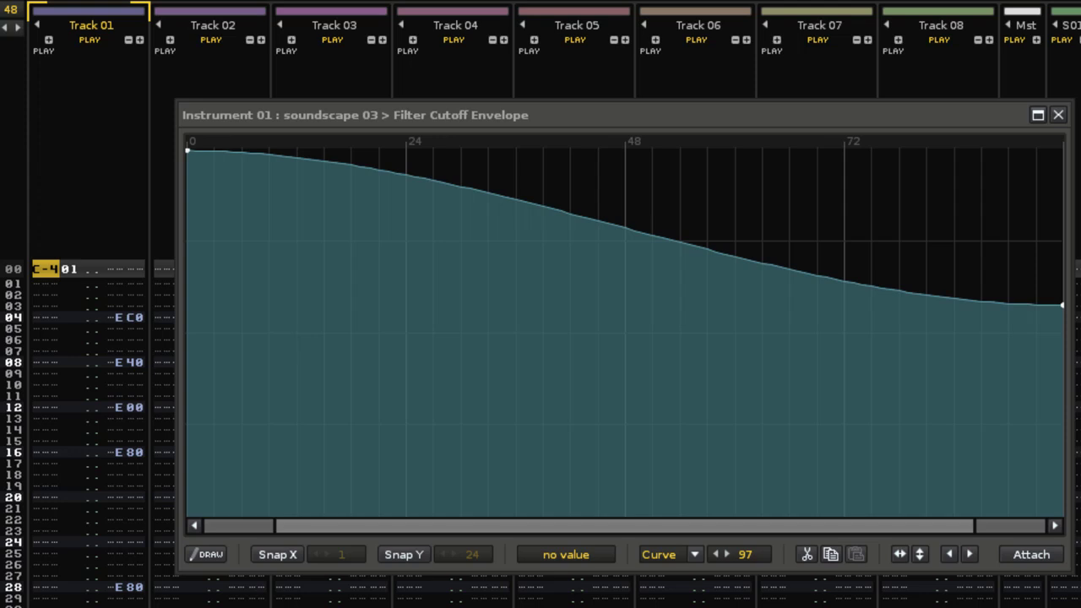
pyautogui.press('space')
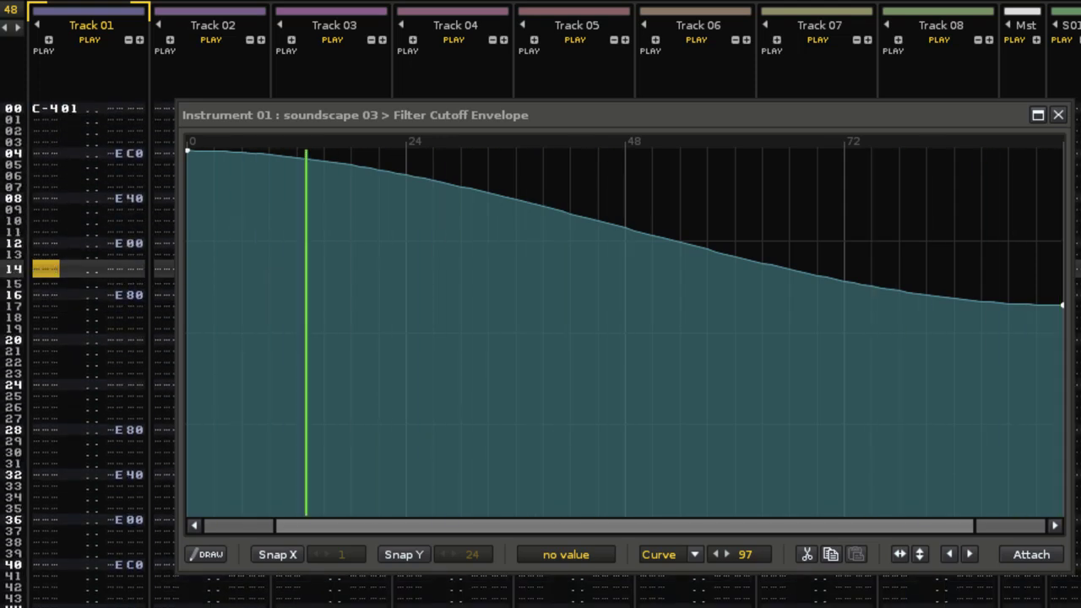